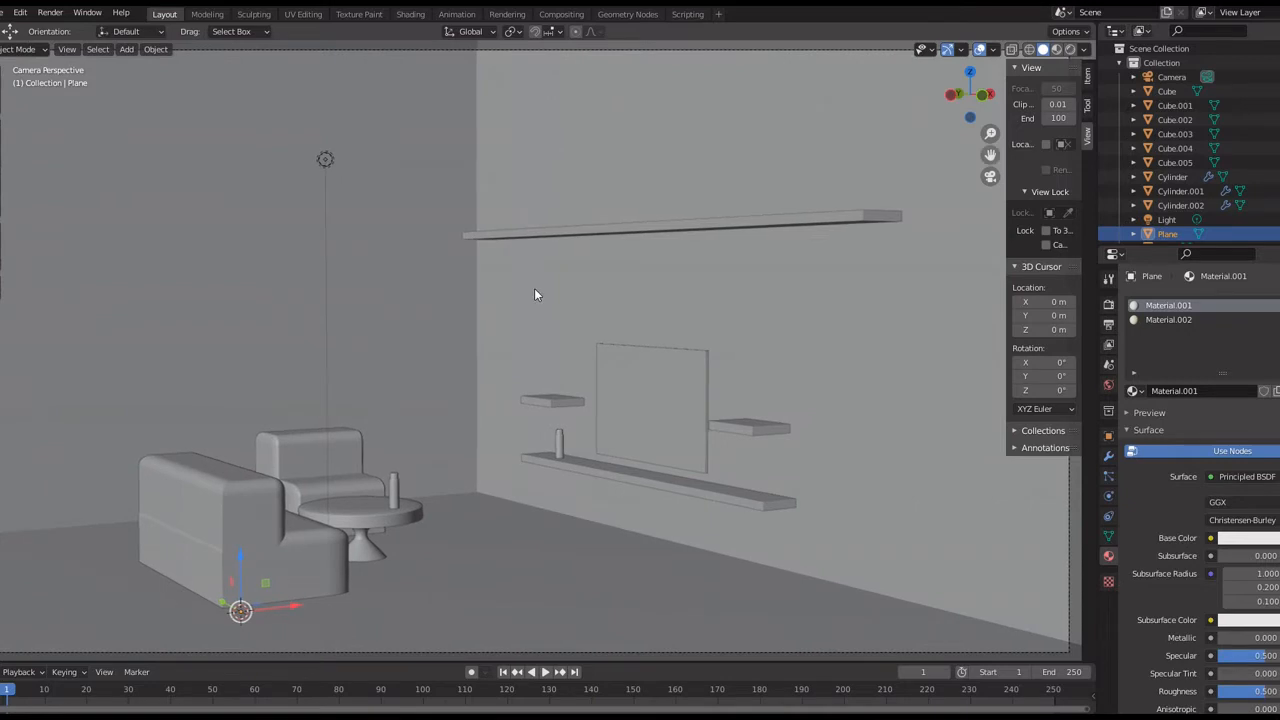
# - Add a new material to the small armchair, show the material preview, and set its base colour to green 7ABB74
pyautogui.click(320, 451)
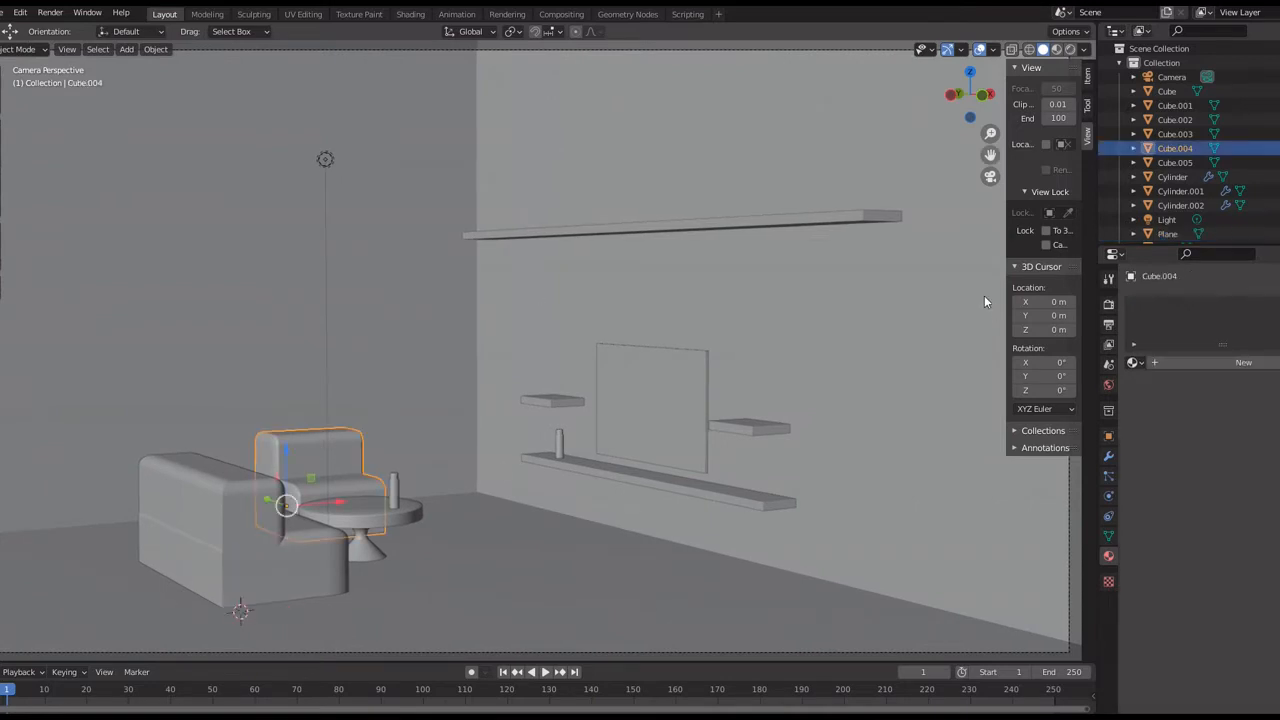
pyautogui.click(1179, 365)
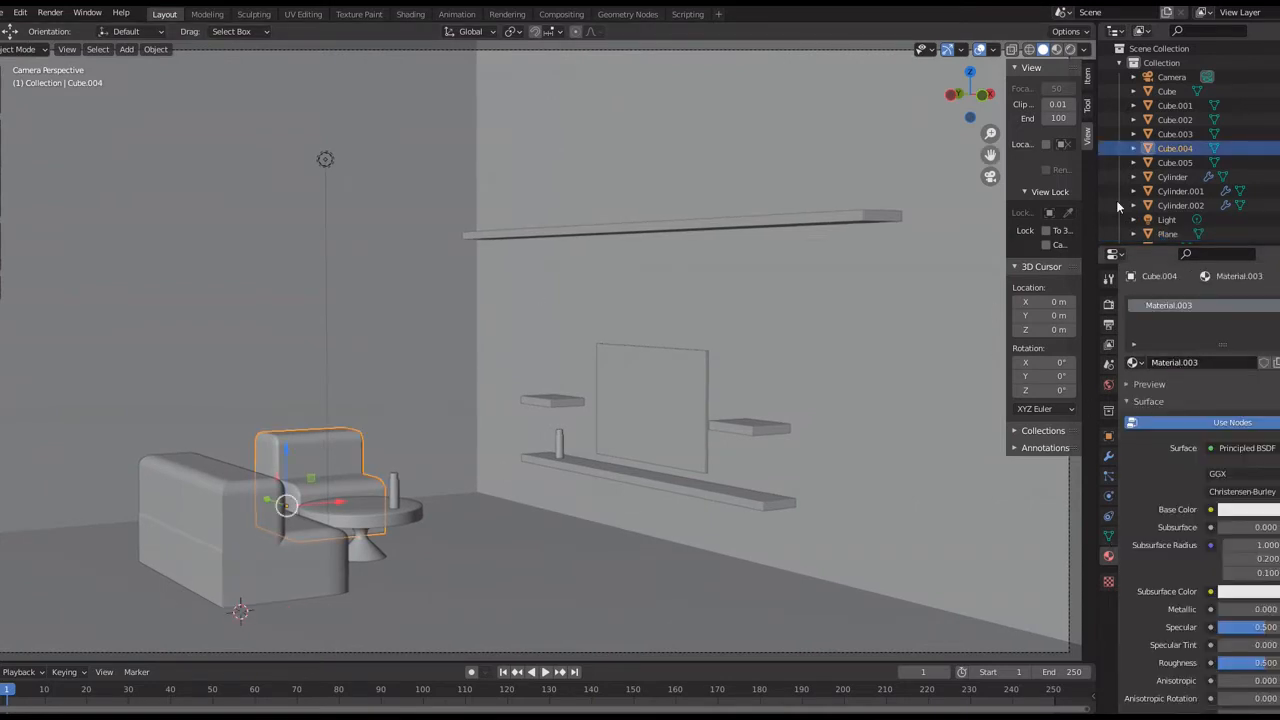
pyautogui.click(1057, 50)
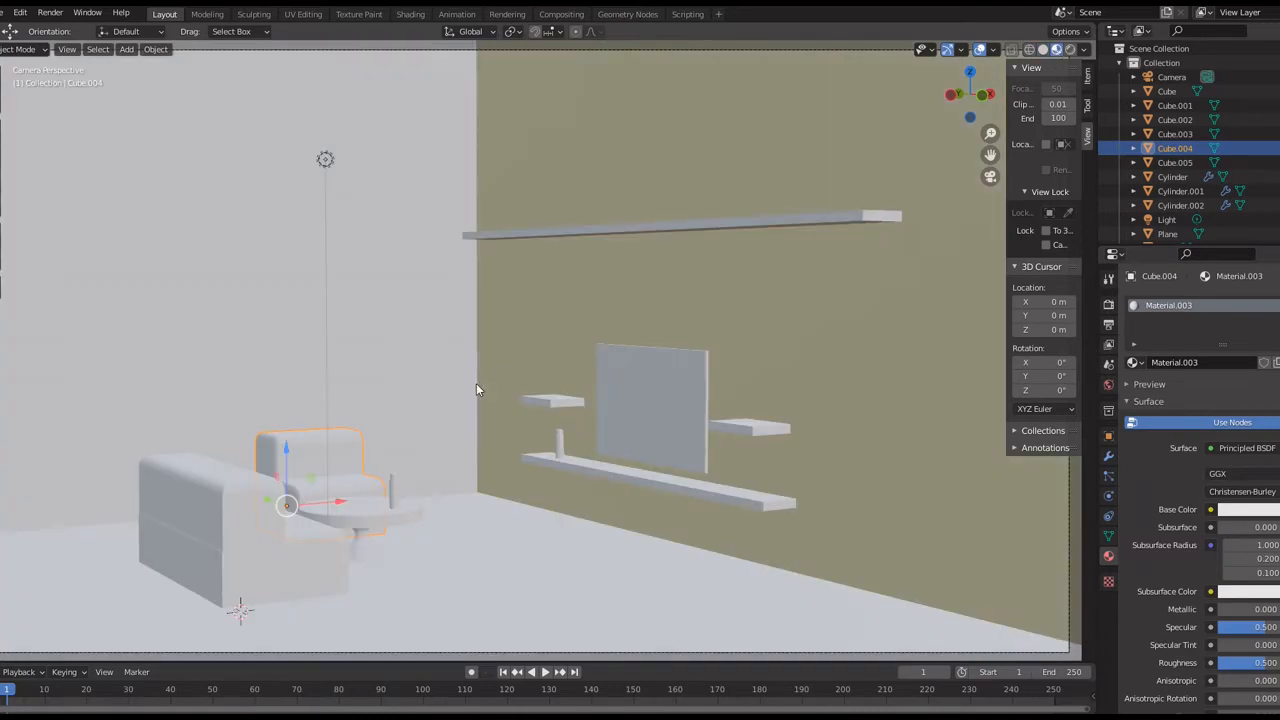
pyautogui.click(1250, 510)
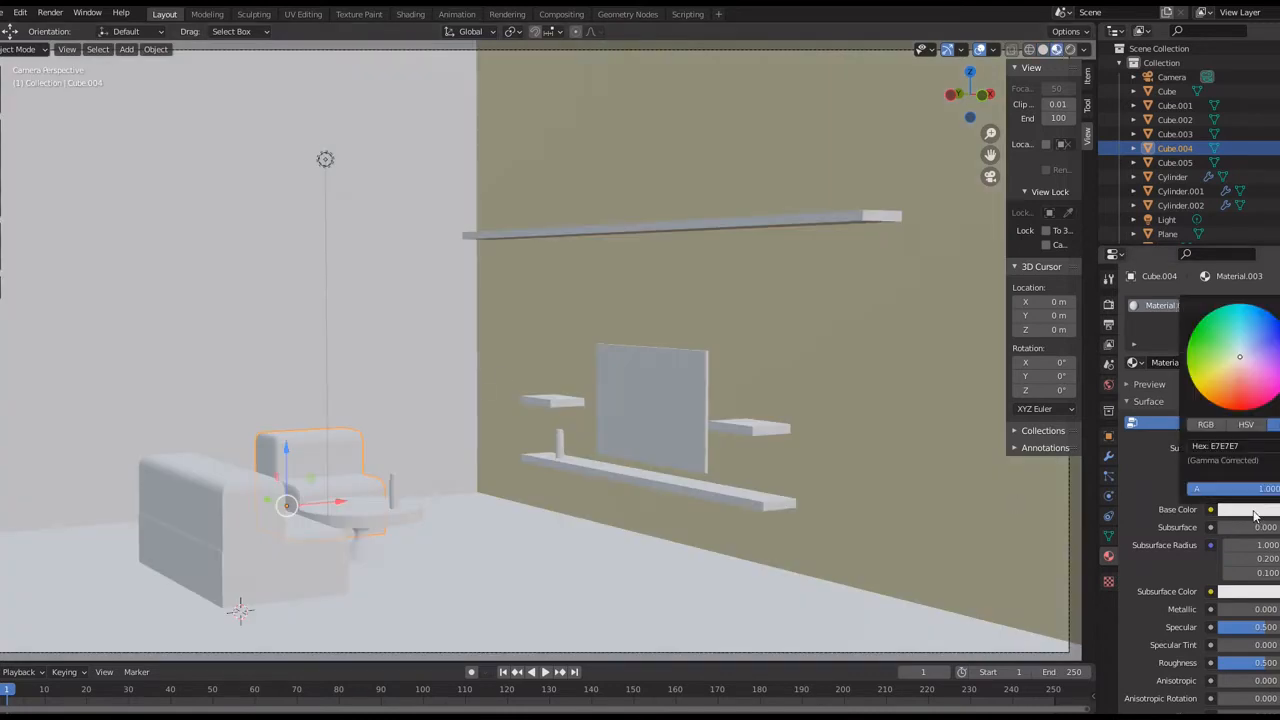
pyautogui.click(1230, 357)
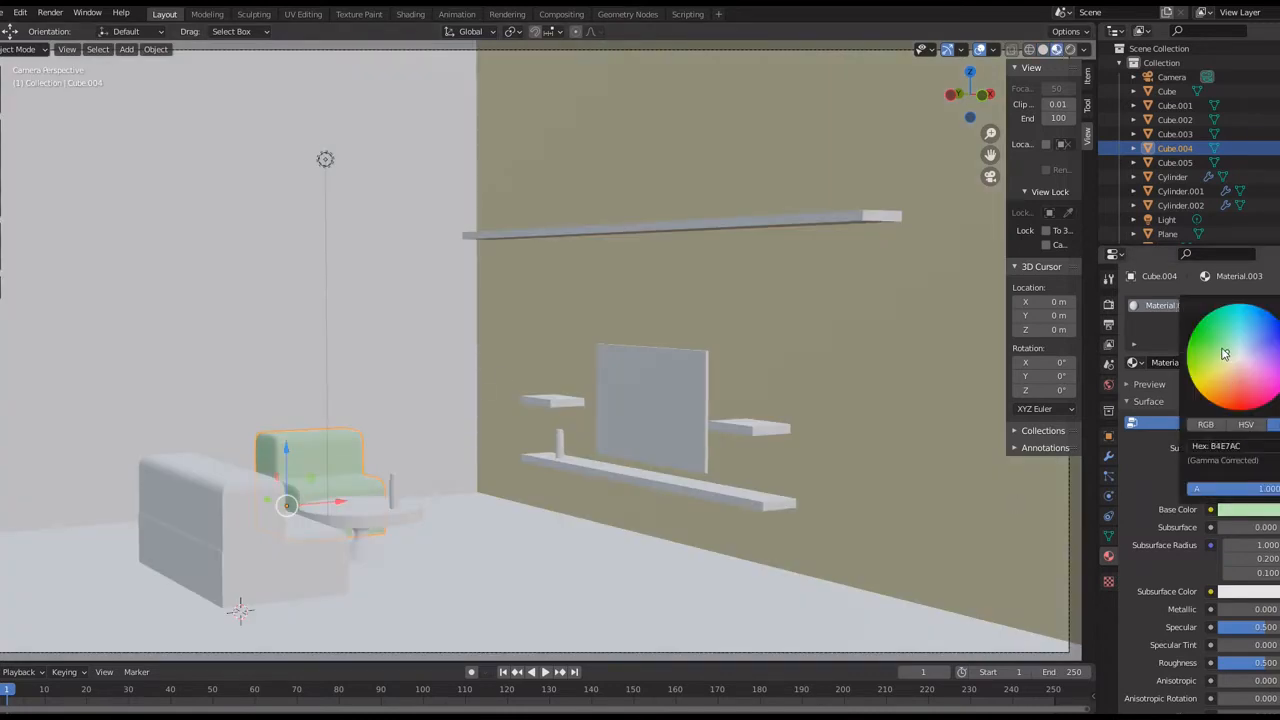
pyautogui.click(1222, 352)
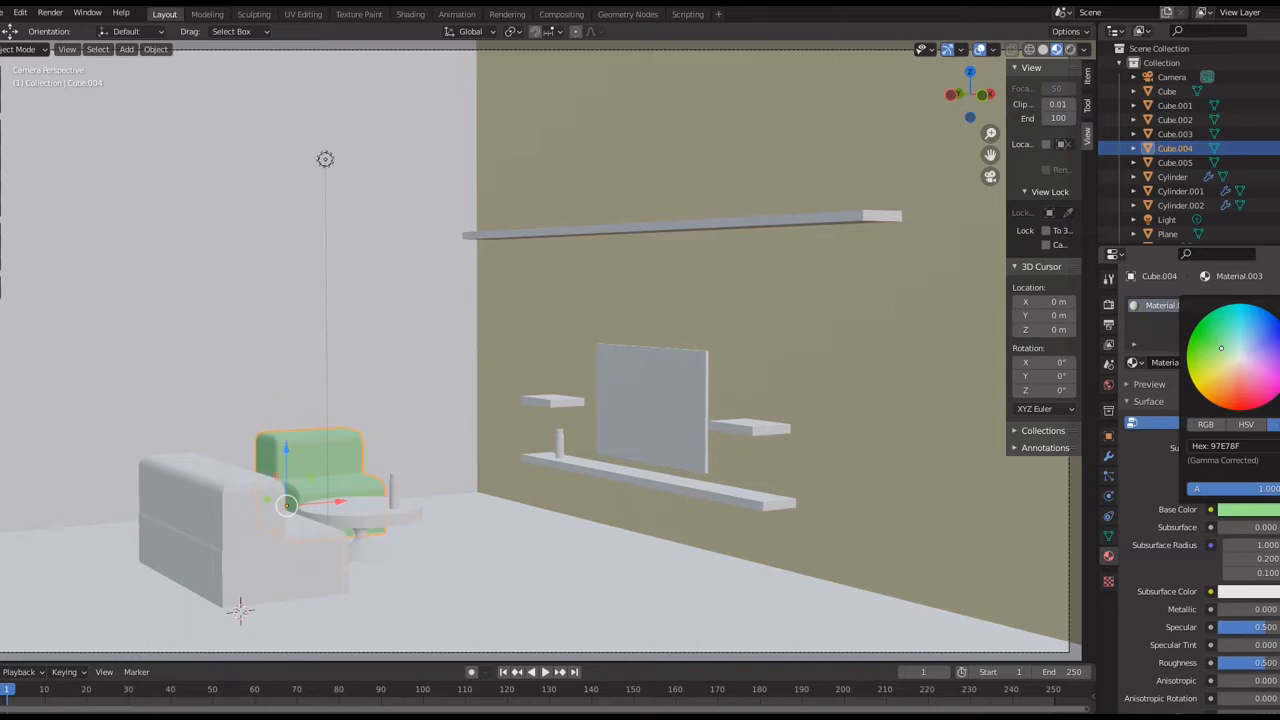
pyautogui.moveTo(1279, 315); pyautogui.dragTo(1279, 333)
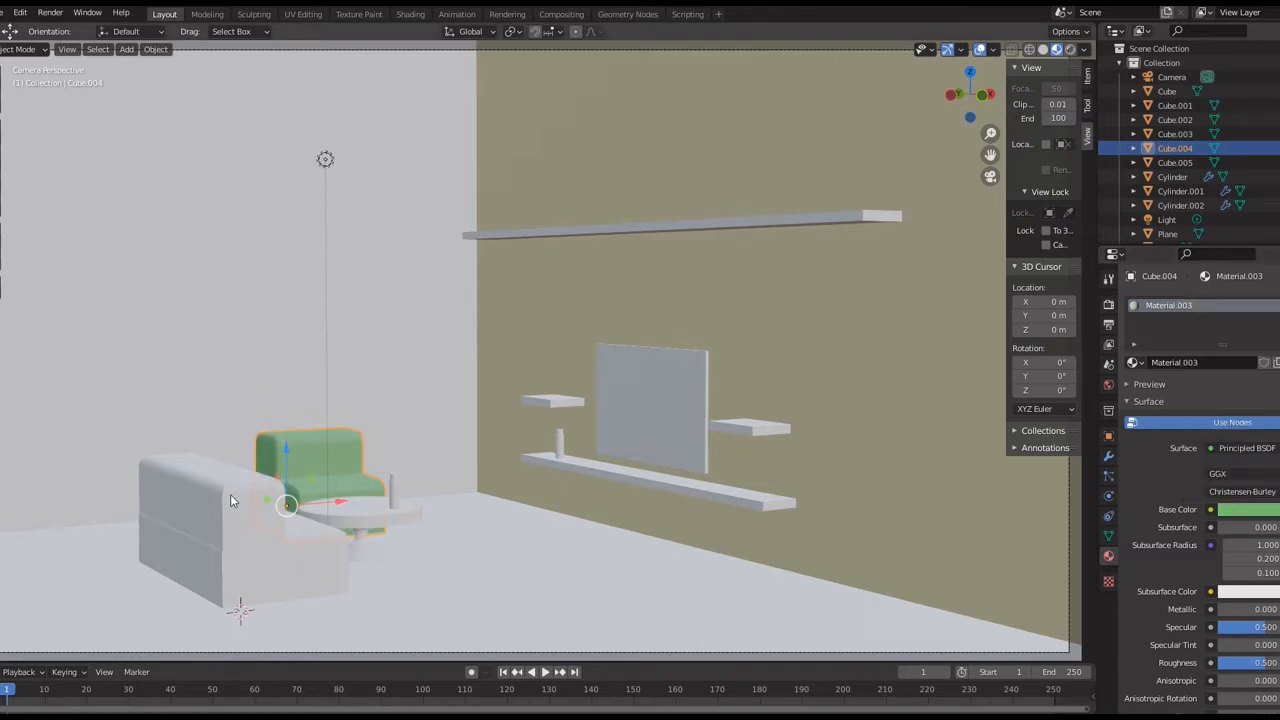
# - Copy the armchair's base colour hex value and apply 7ABB74 to a new material on the large sofa
pyautogui.click(1266, 515)
pyautogui.click(1220, 446)
pyautogui.hotkey('ctrl', 'c')
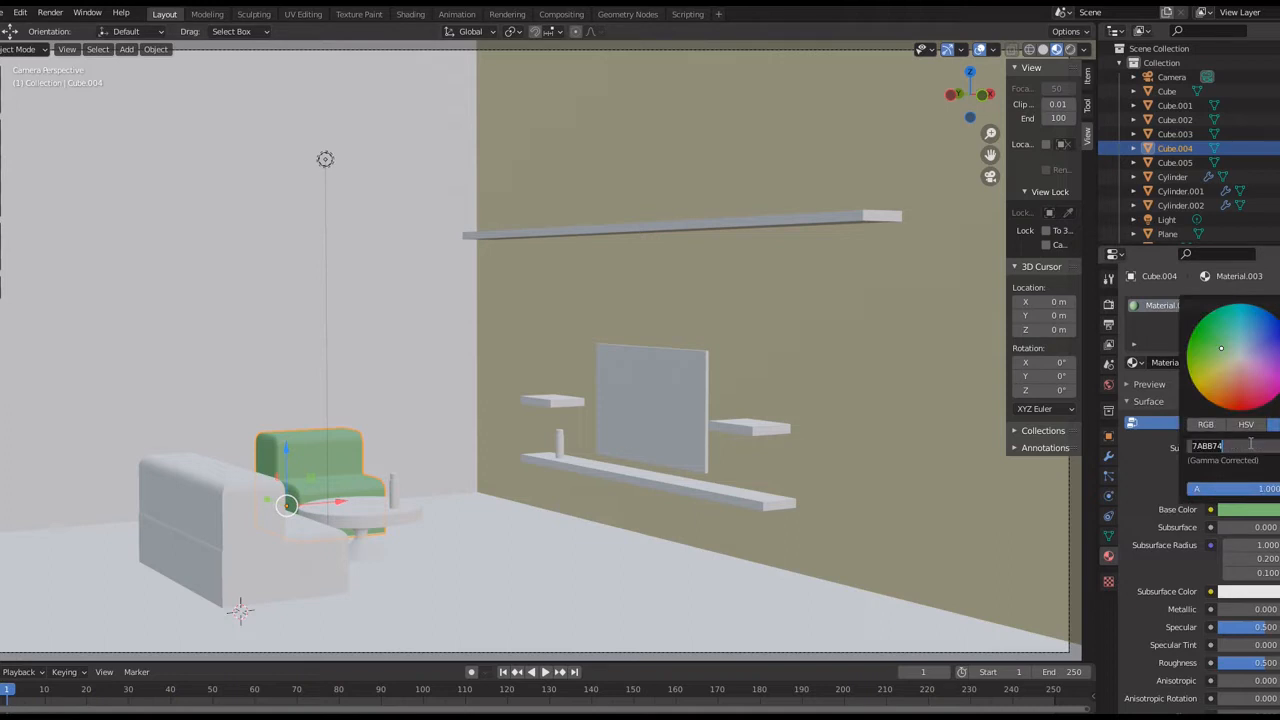
pyautogui.click(248, 498)
pyautogui.click(1250, 362)
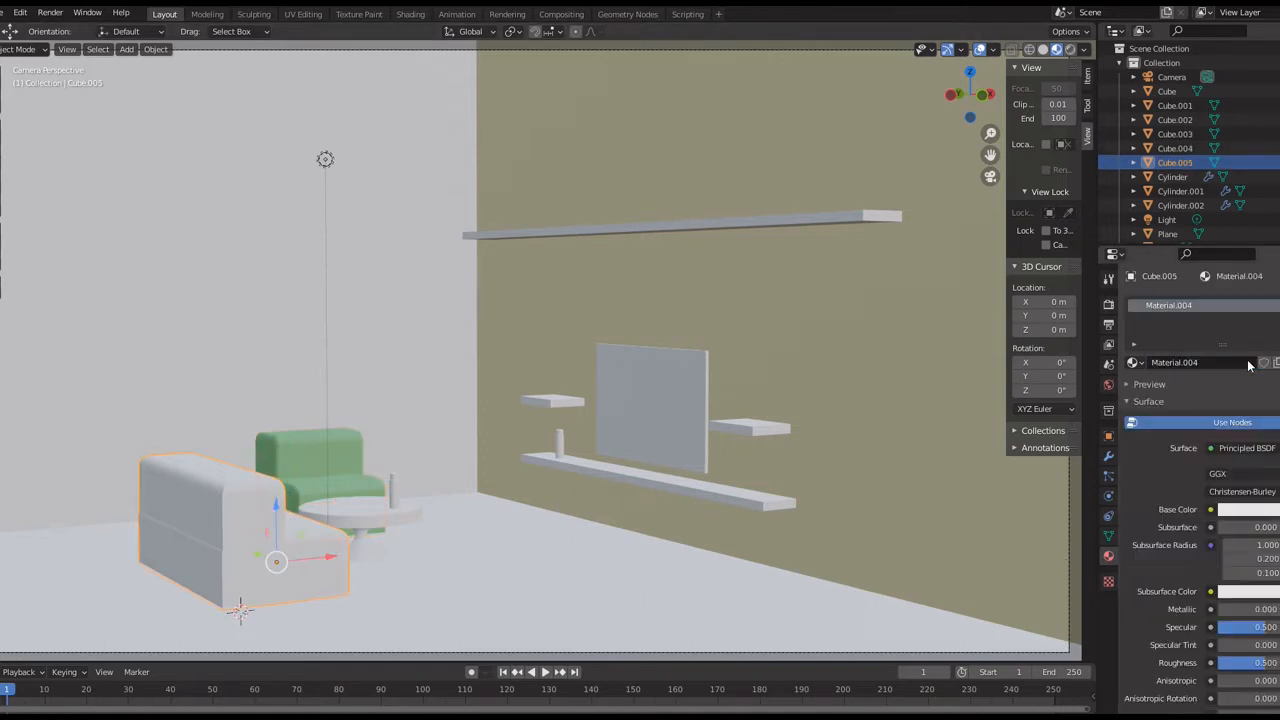
pyautogui.click(1253, 511)
pyautogui.click(1262, 446)
pyautogui.hotkey('ctrl', 'v')
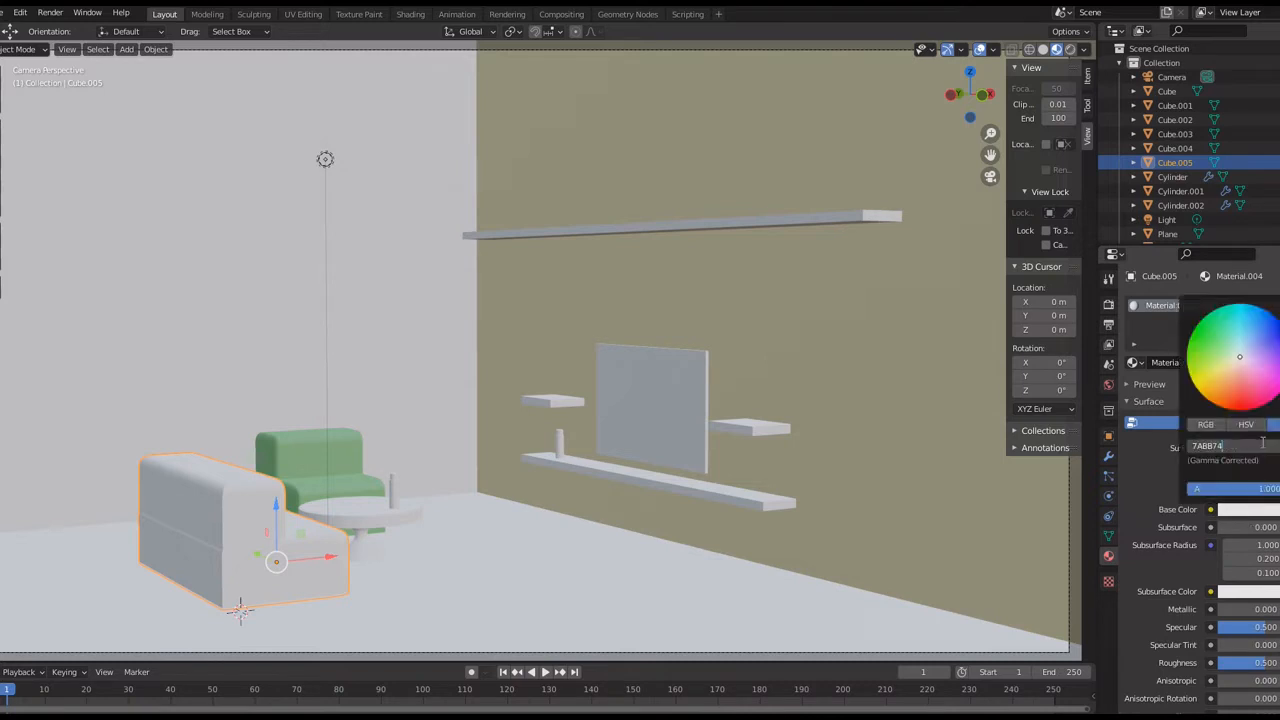
pyautogui.press('Return')
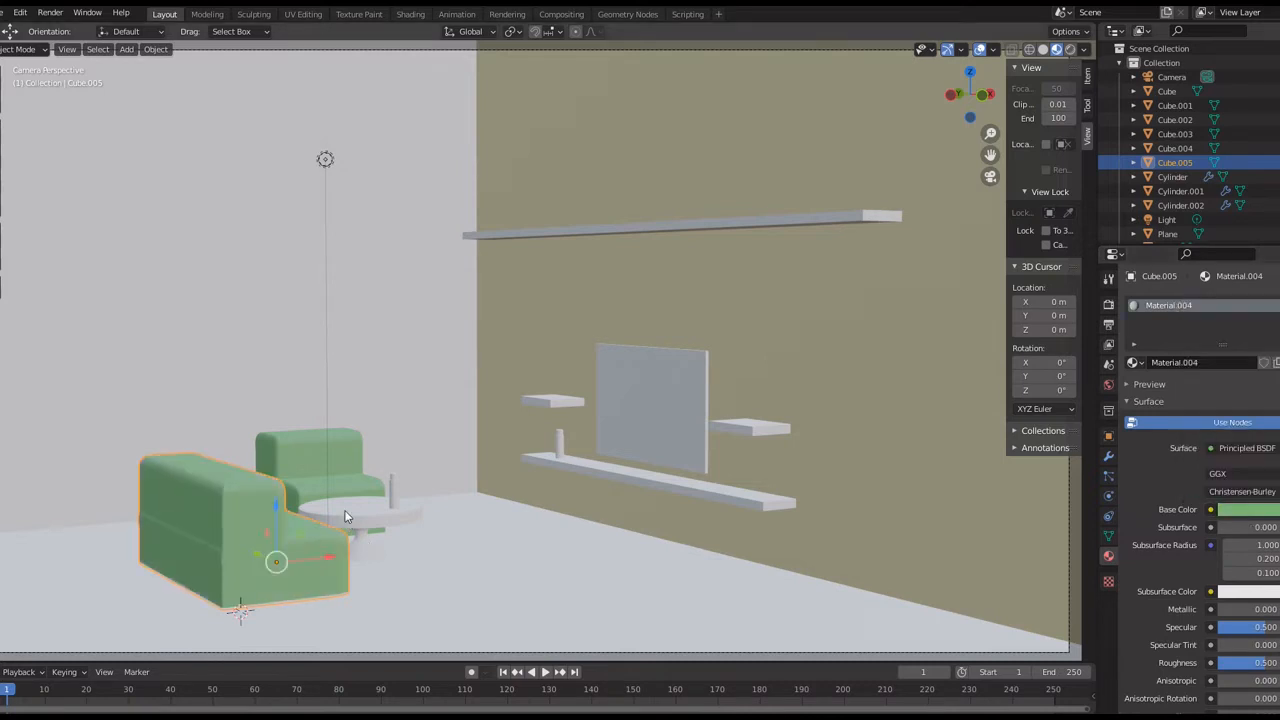
# - Add a new material to the round coffee table and set its base colour to a warm, light orange-tan
pyautogui.click(345, 517)
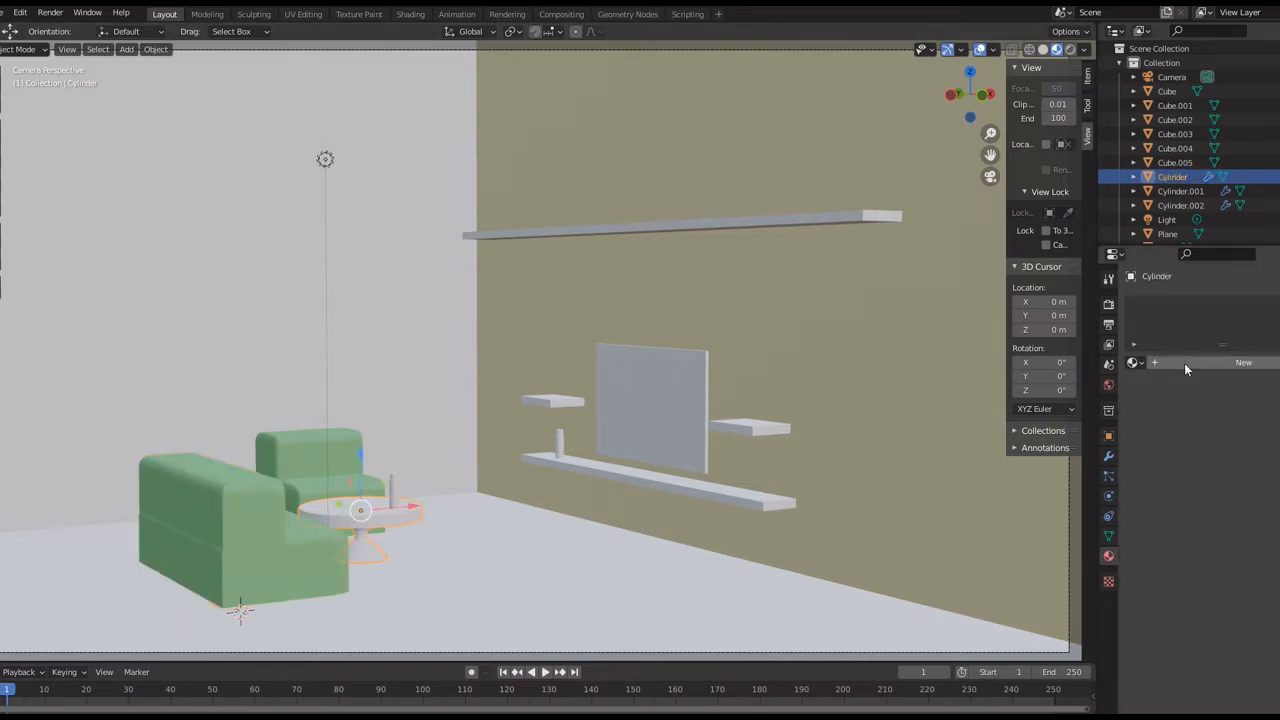
pyautogui.click(1230, 362)
pyautogui.click(1238, 509)
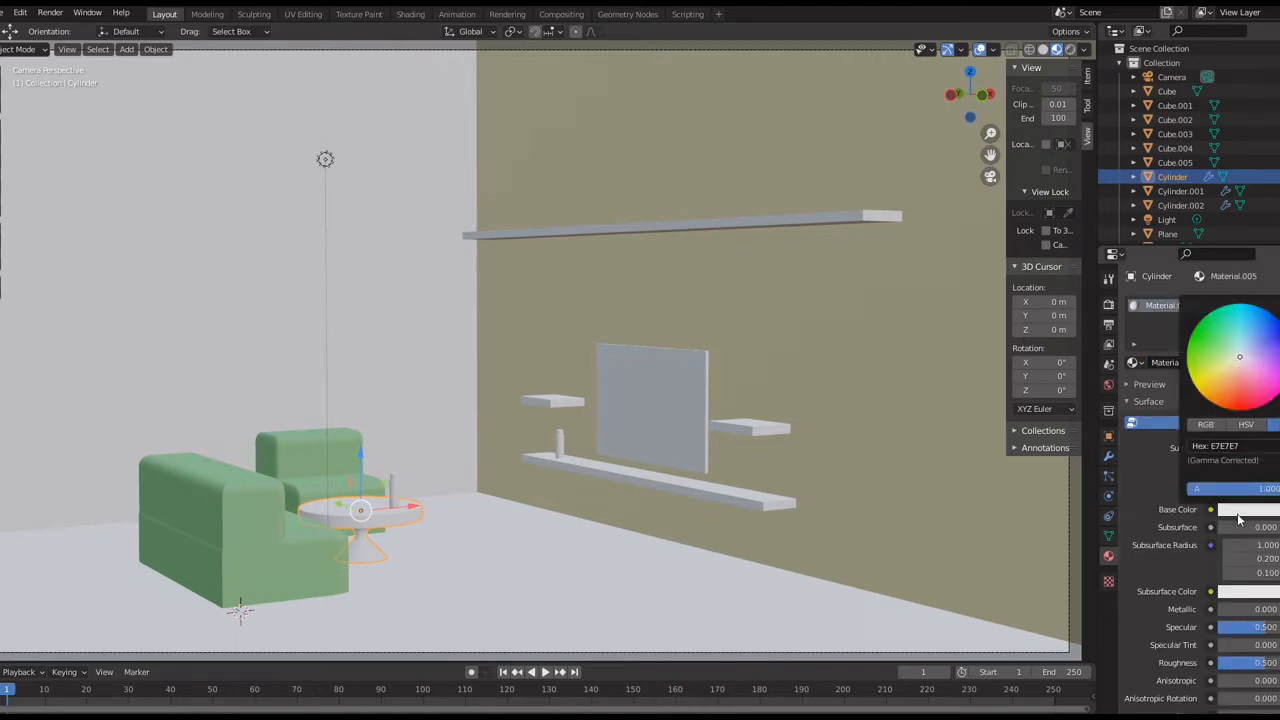
pyautogui.click(1251, 447)
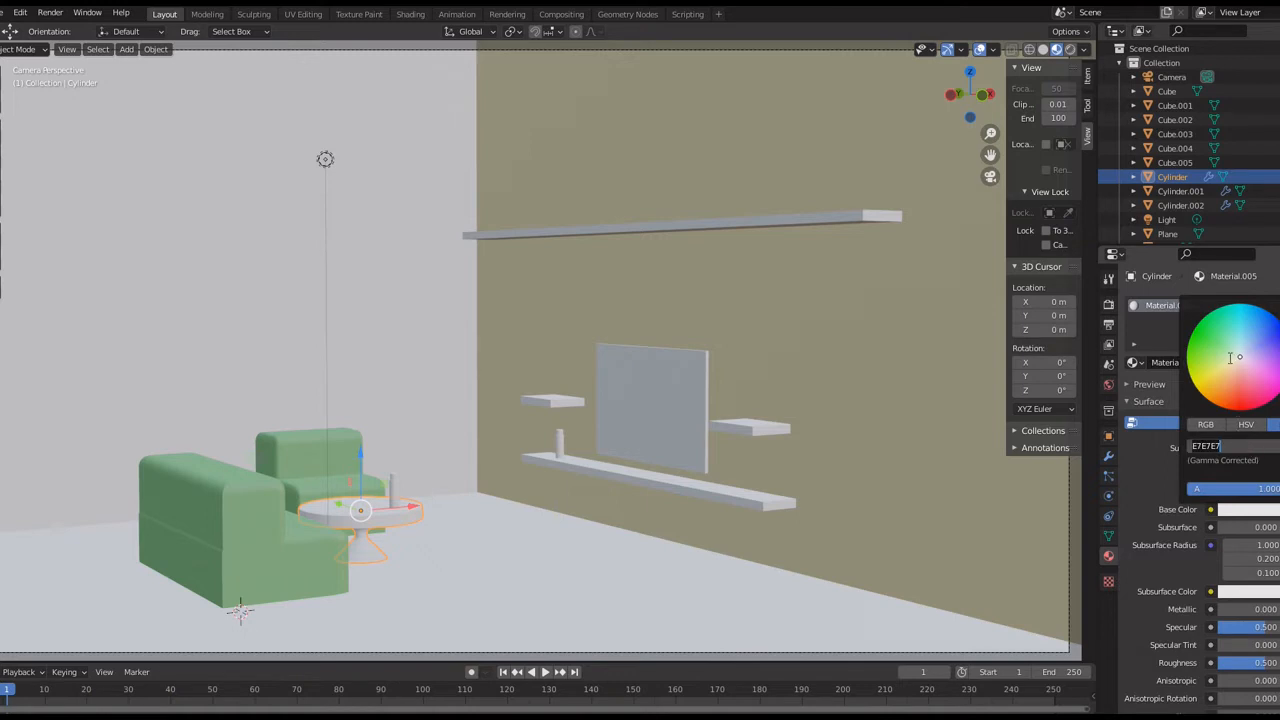
pyautogui.press('Return')
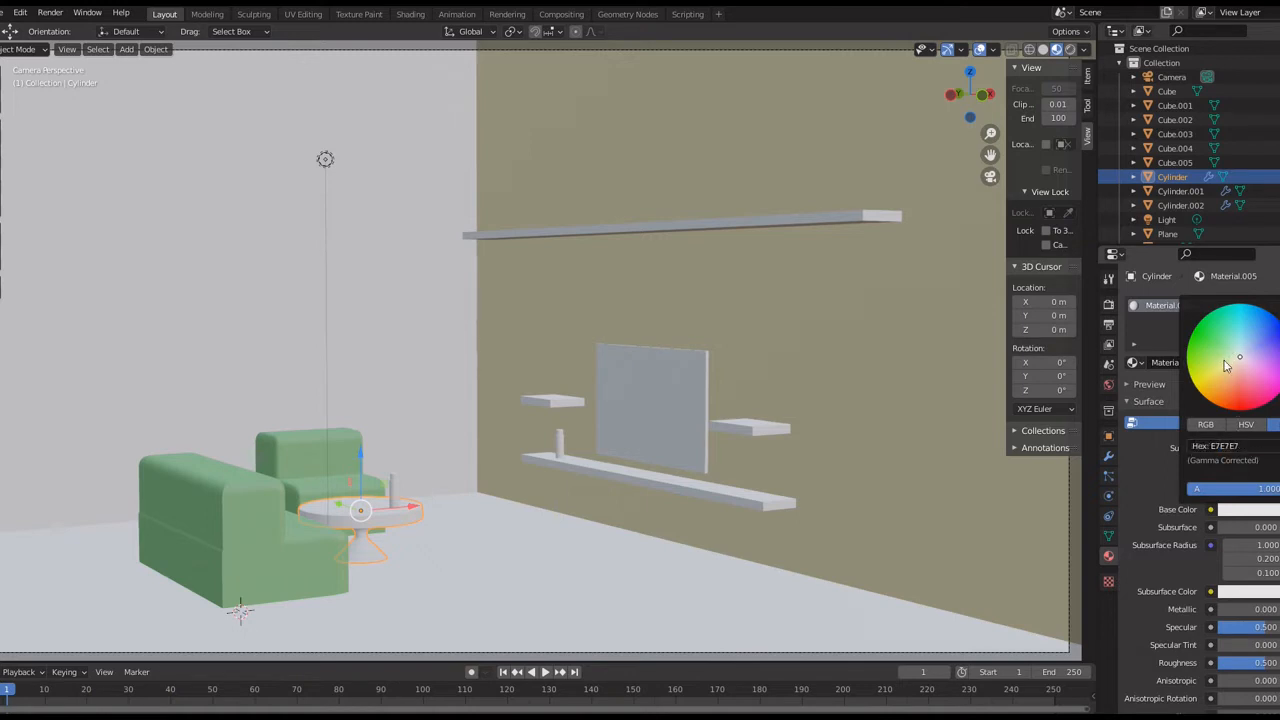
pyautogui.click(1225, 364)
pyautogui.click(1223, 367)
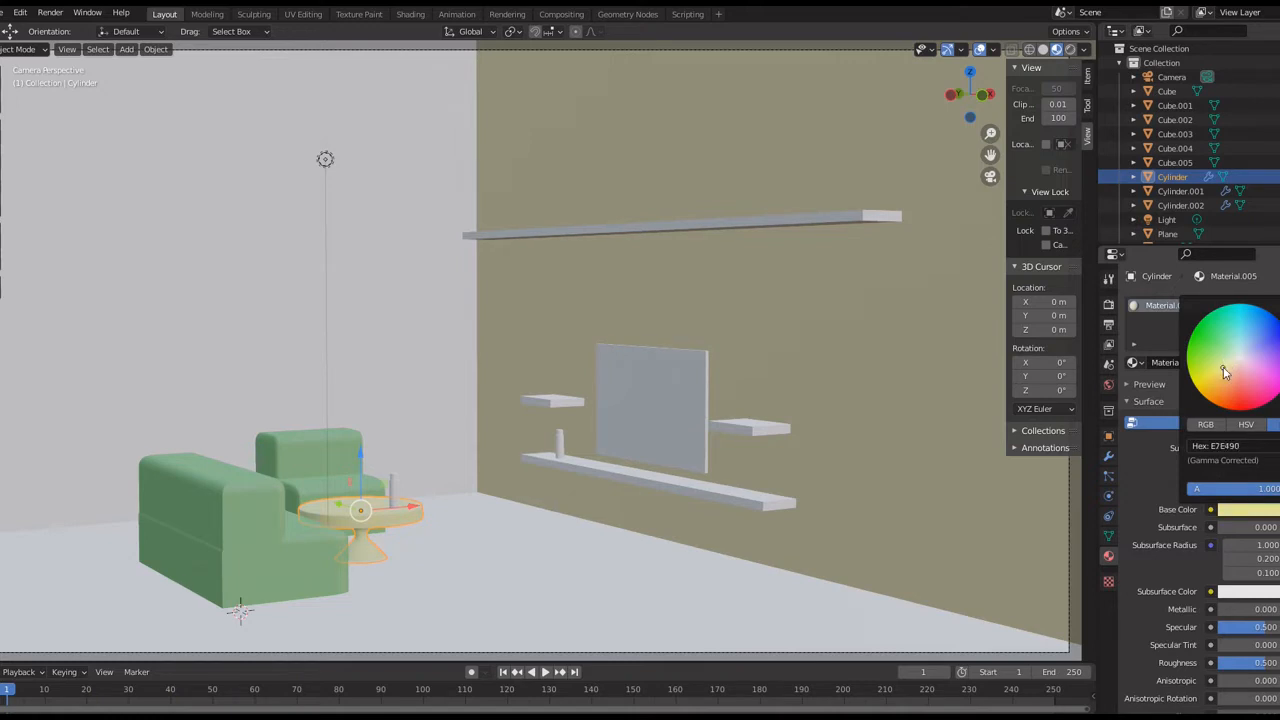
pyautogui.click(1227, 369)
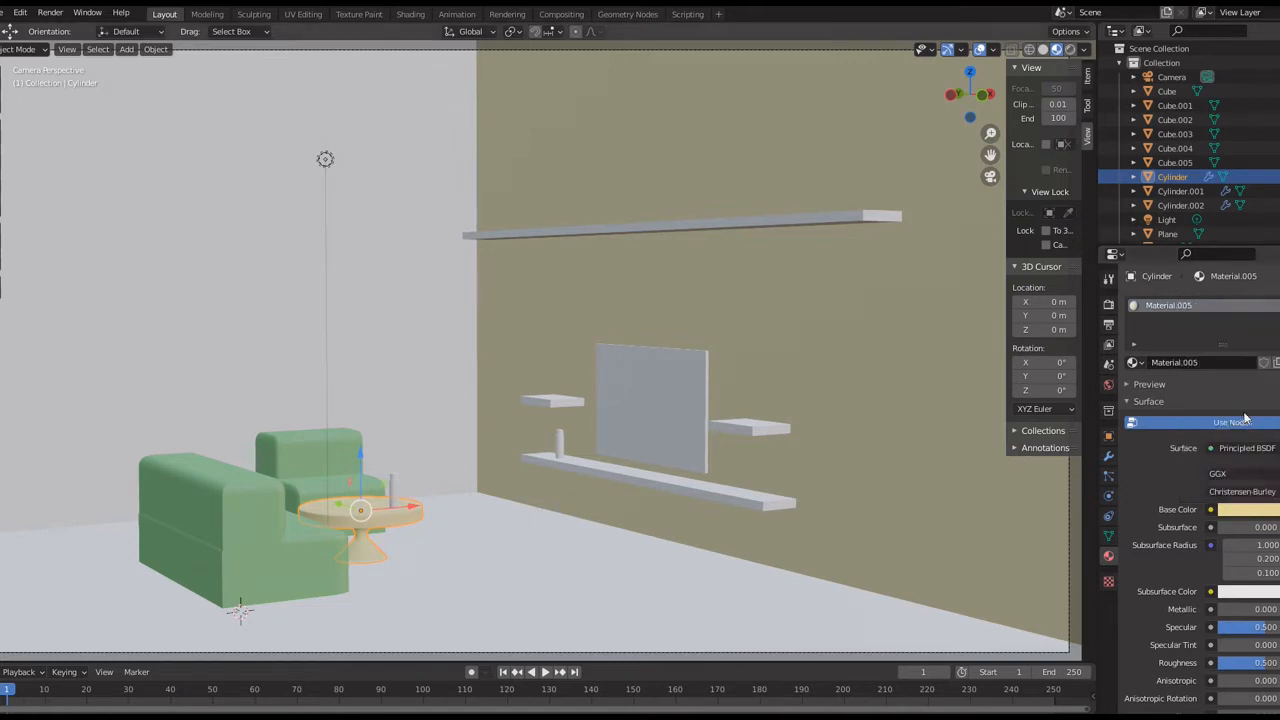
pyautogui.click(1256, 510)
pyautogui.click(1222, 380)
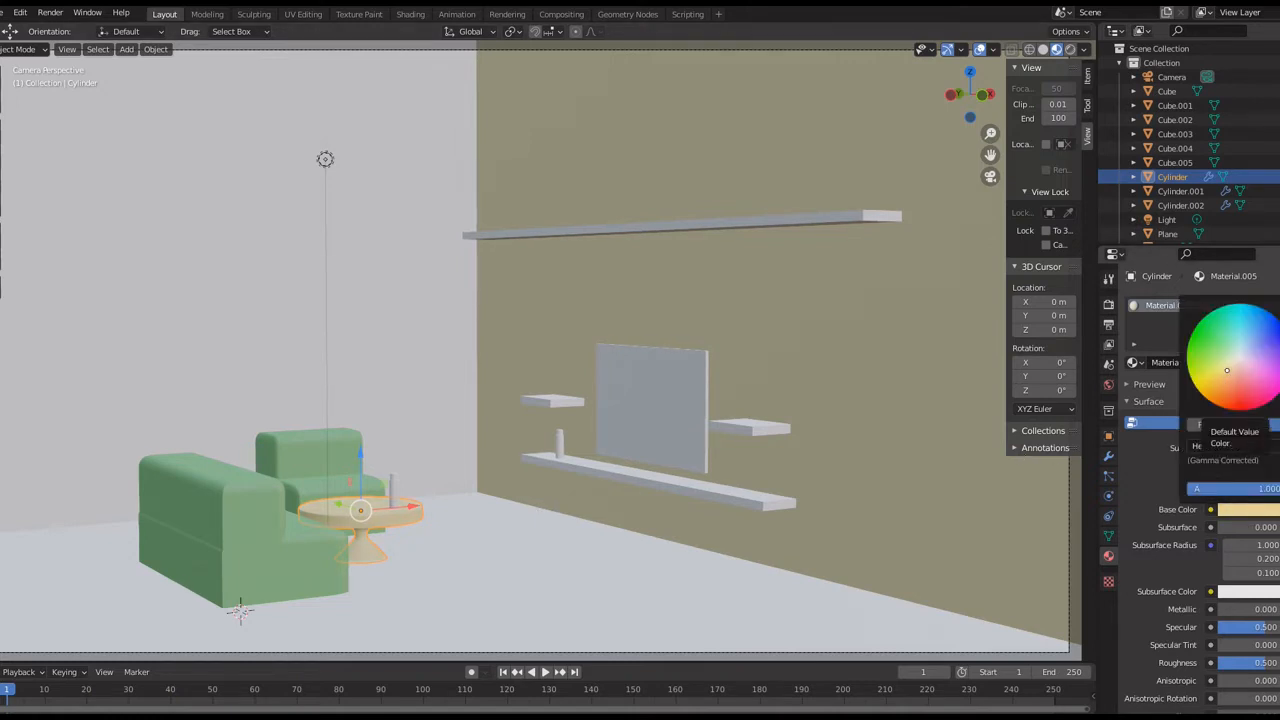
# - Add a new material to the small wall shelf left of the TV panel with base colour 7ABB74
pyautogui.click(555, 405)
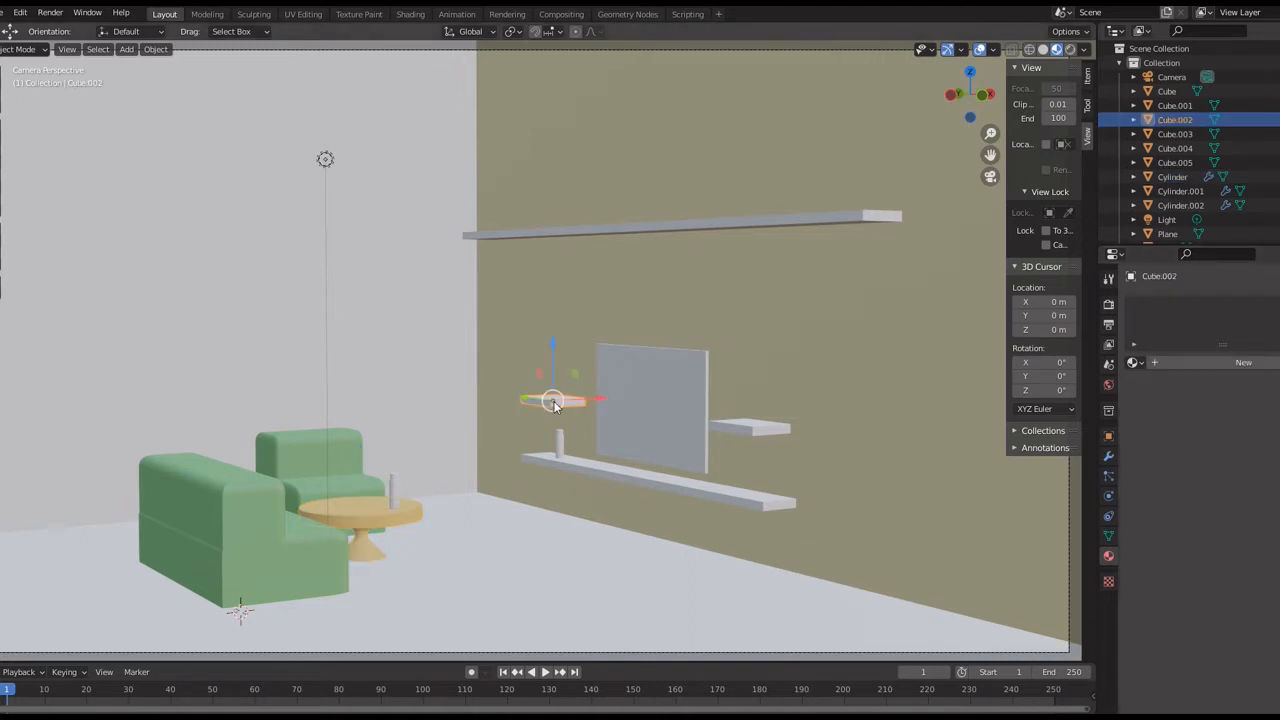
pyautogui.click(1184, 367)
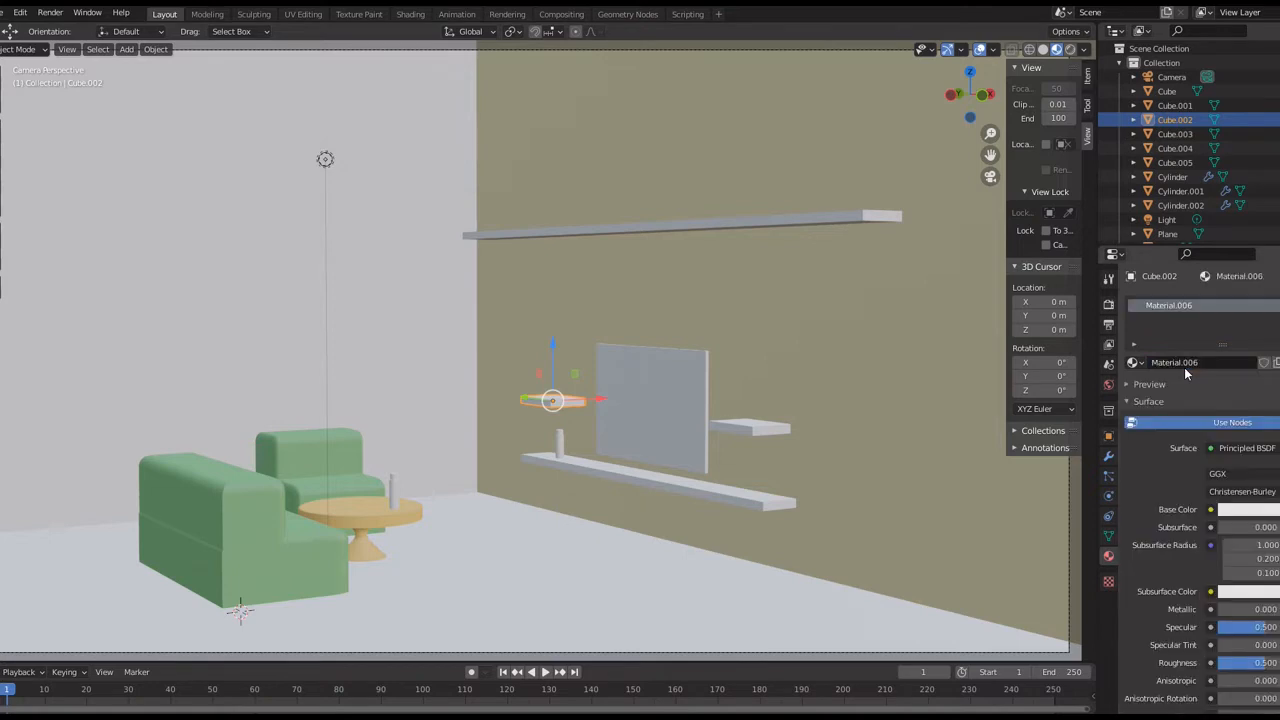
pyautogui.click(1256, 512)
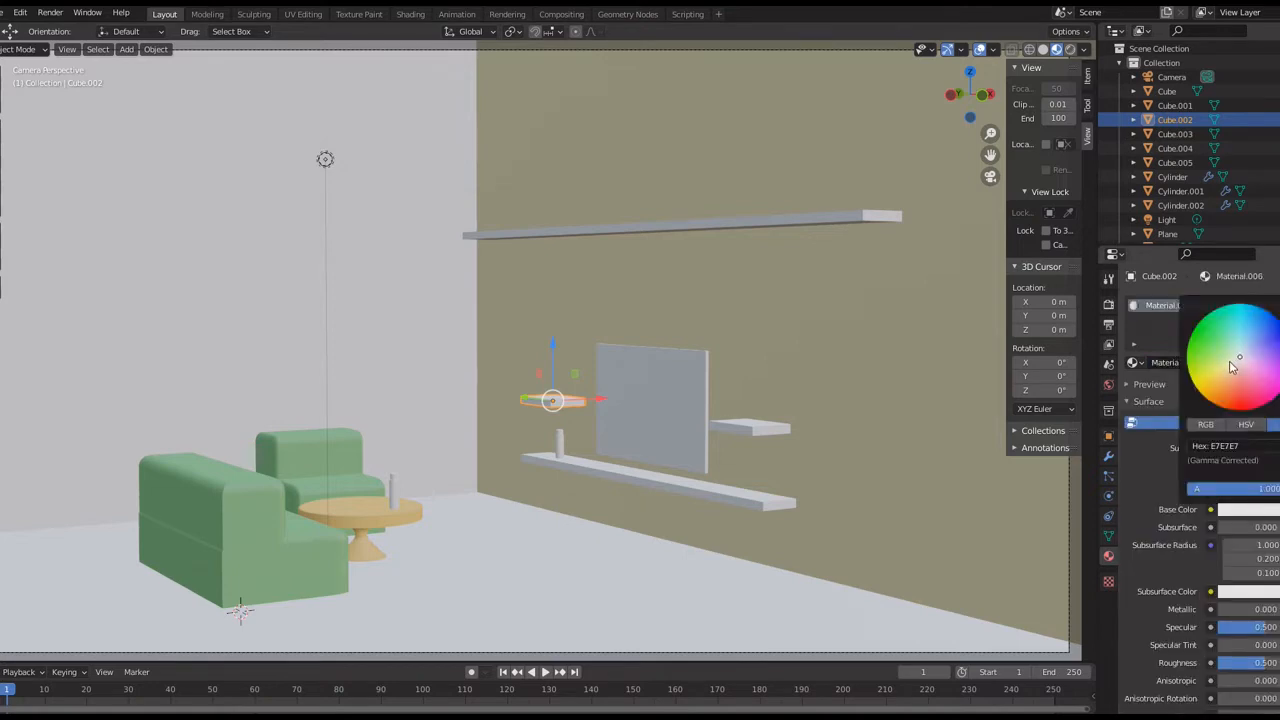
pyautogui.click(1246, 445)
pyautogui.write('7ABB74')
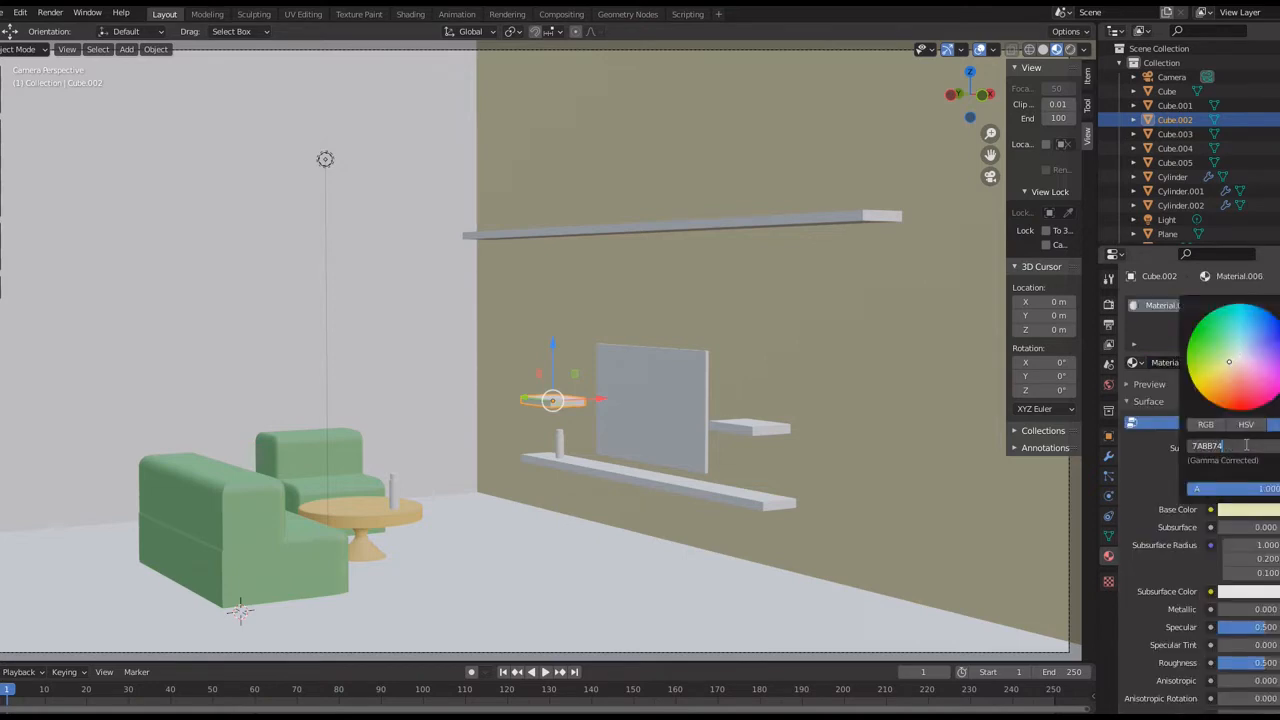
pyautogui.press('Return')
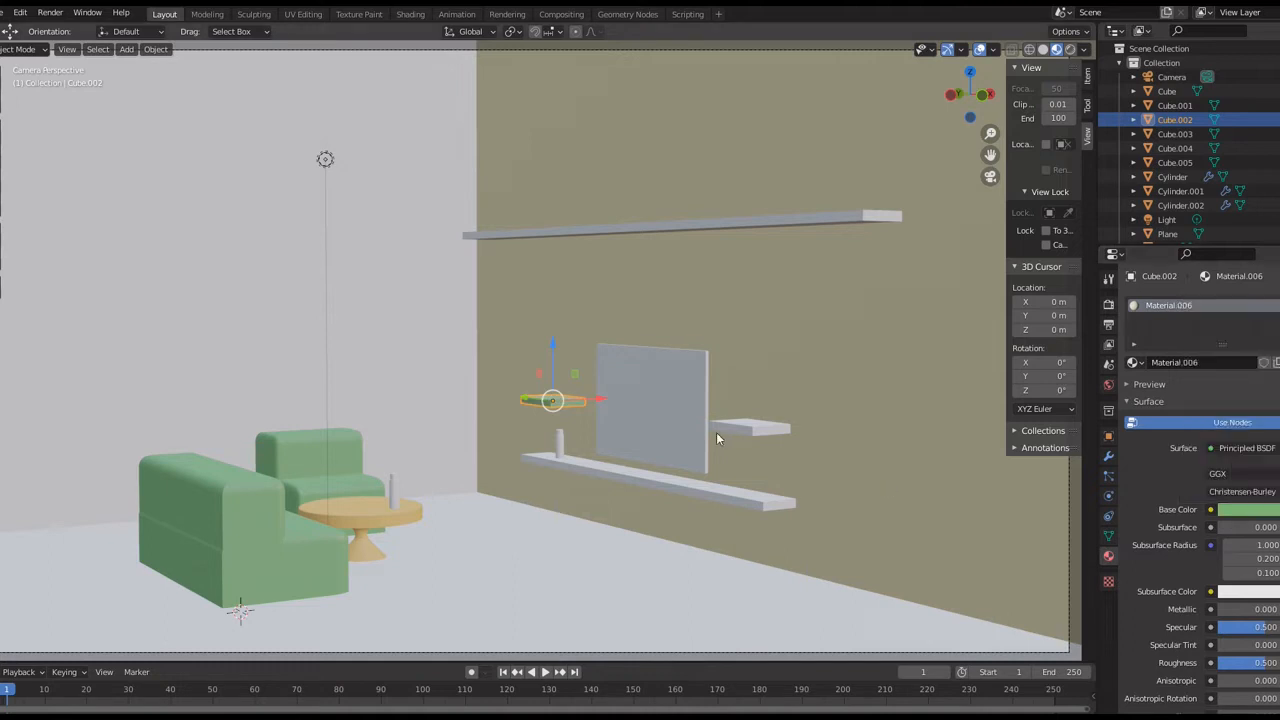
# - Change the base colour of the small shelf left of the TV panel to brown 8D5C37
pyautogui.click(780, 428)
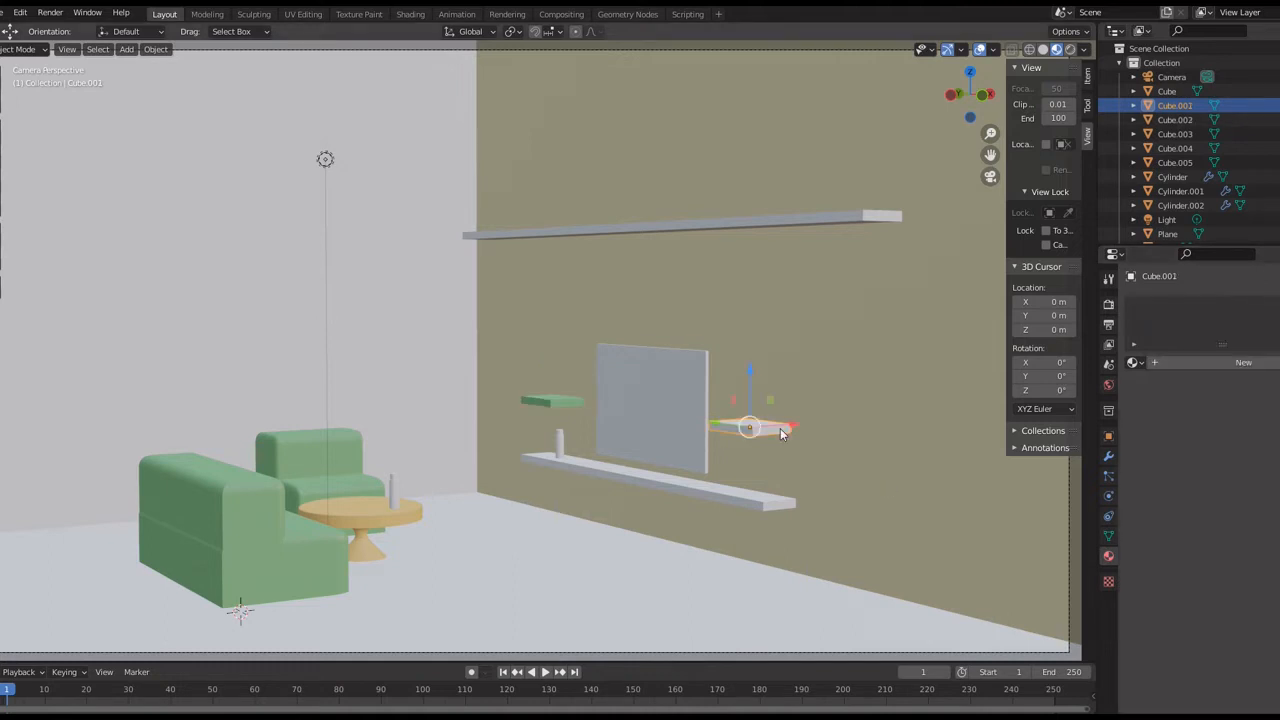
pyautogui.click(546, 403)
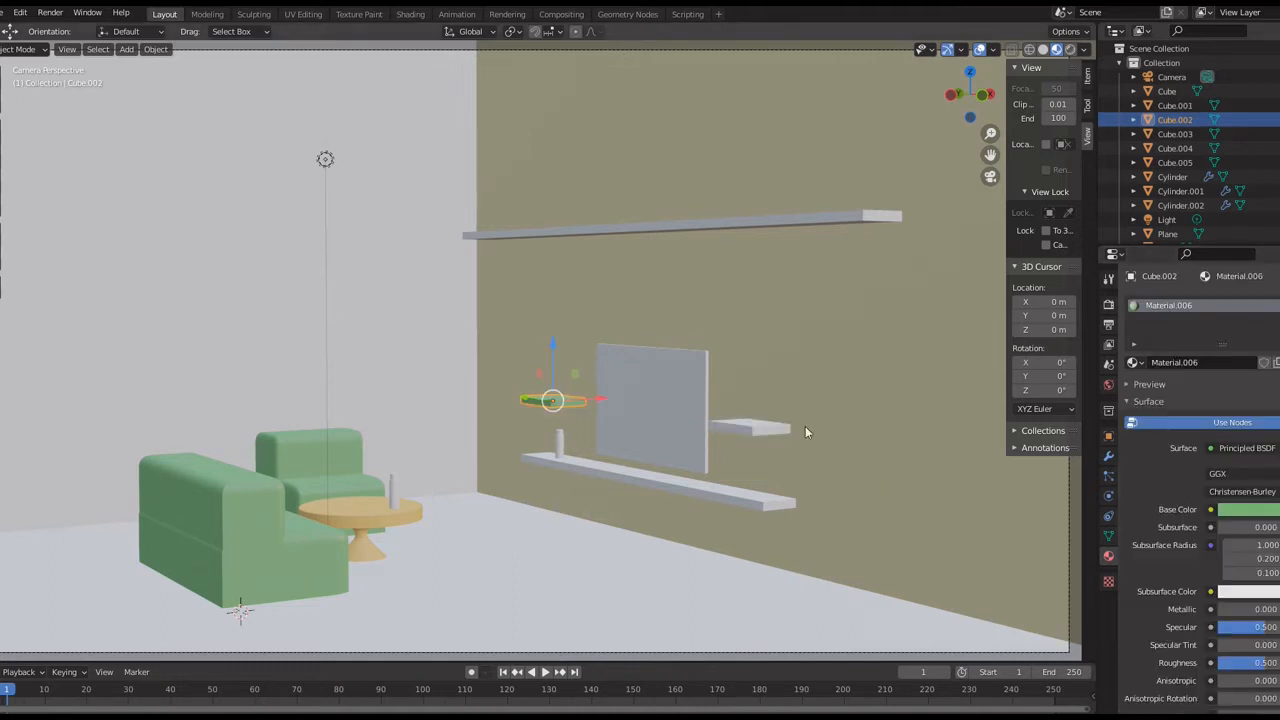
pyautogui.click(1247, 509)
pyautogui.click(1224, 371)
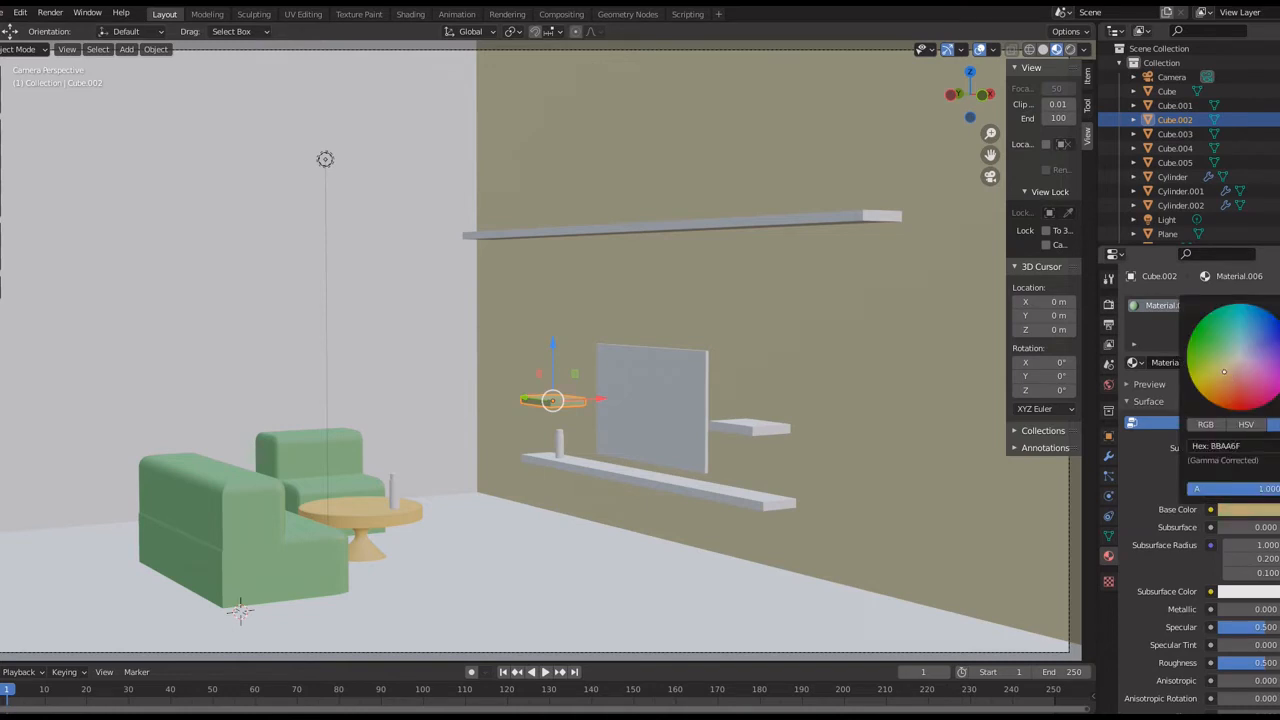
pyautogui.scroll(4, 1224, 372)
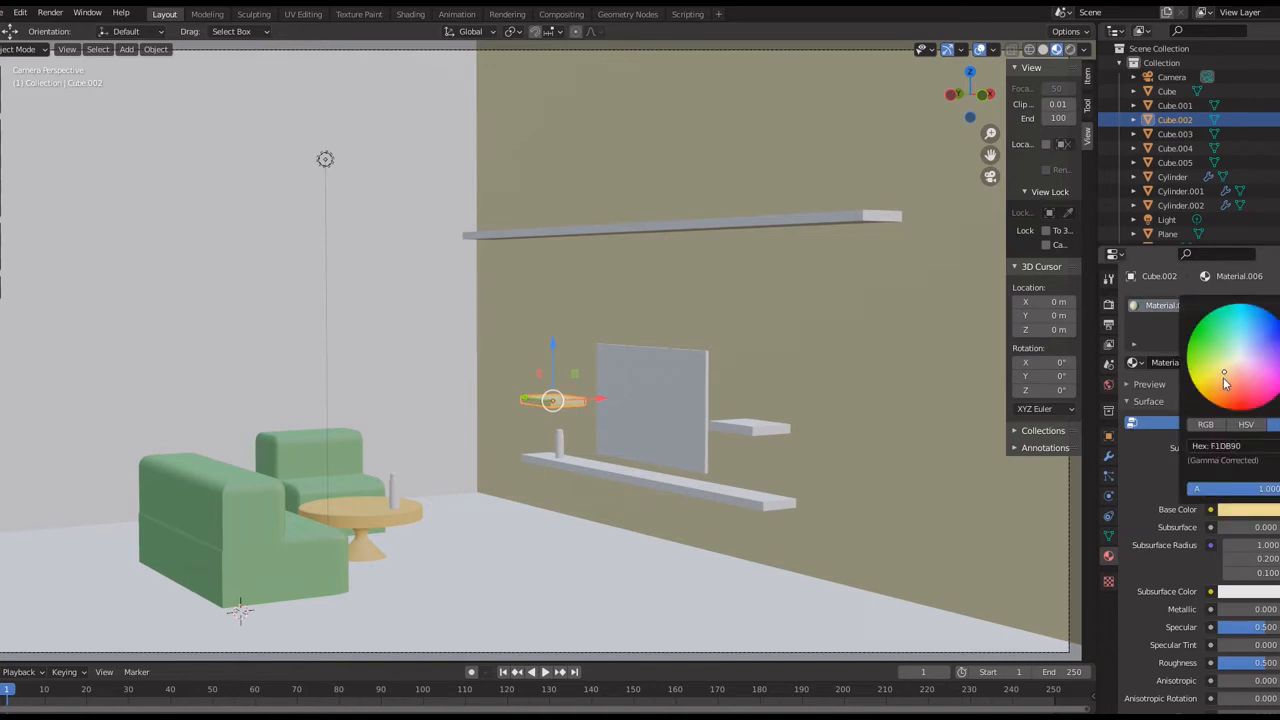
pyautogui.click(1223, 377)
pyautogui.scroll(-4, 1222, 378)
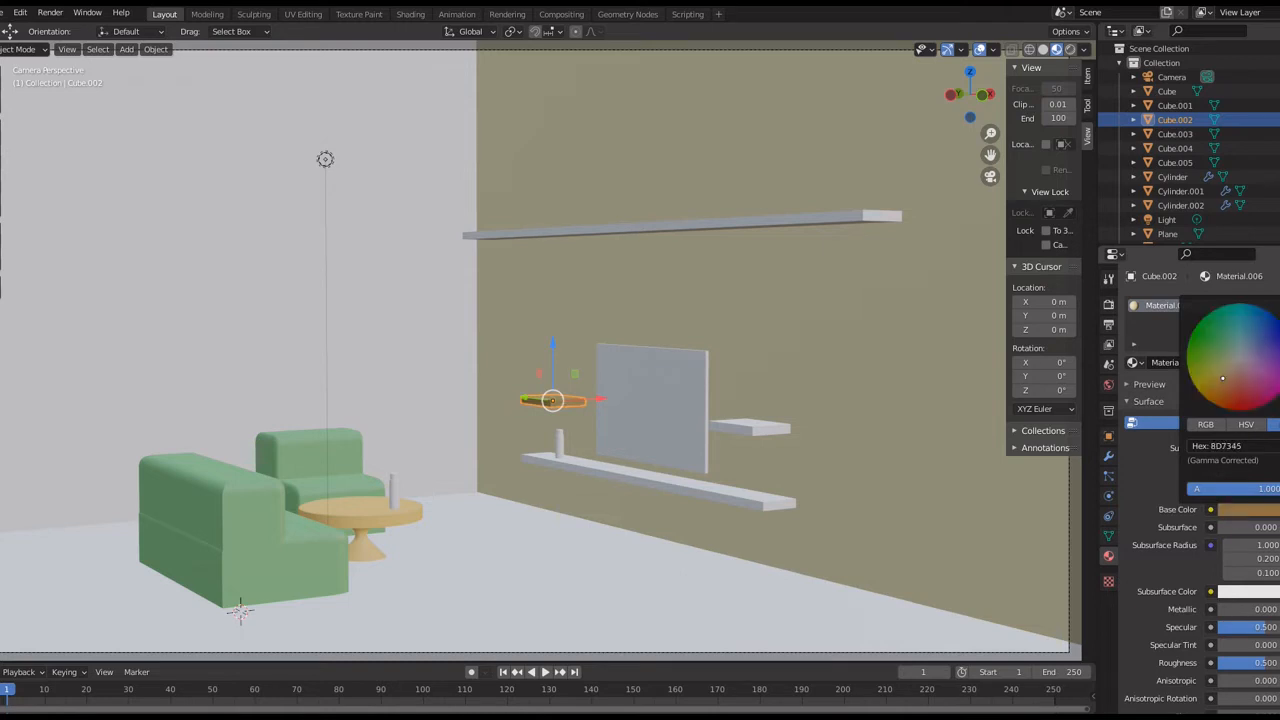
pyautogui.click(1221, 385)
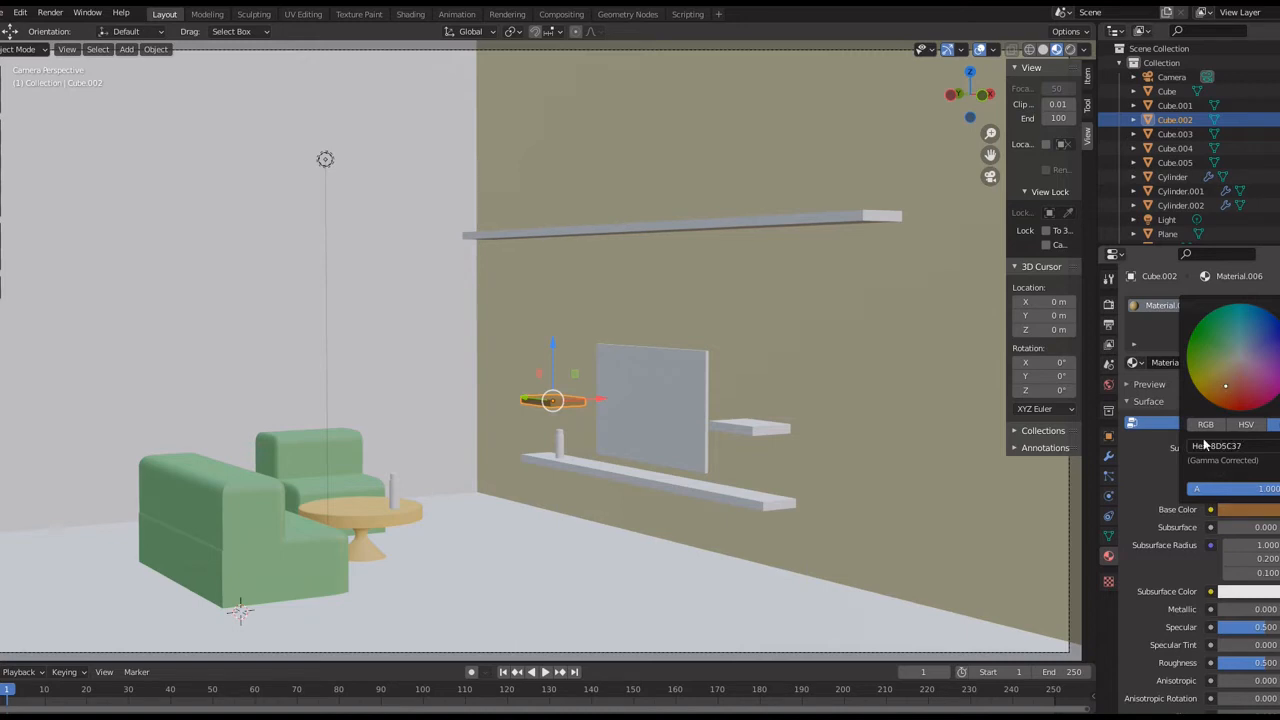
pyautogui.scroll(-8, 1260, 515)
pyautogui.scroll(8, 1260, 515)
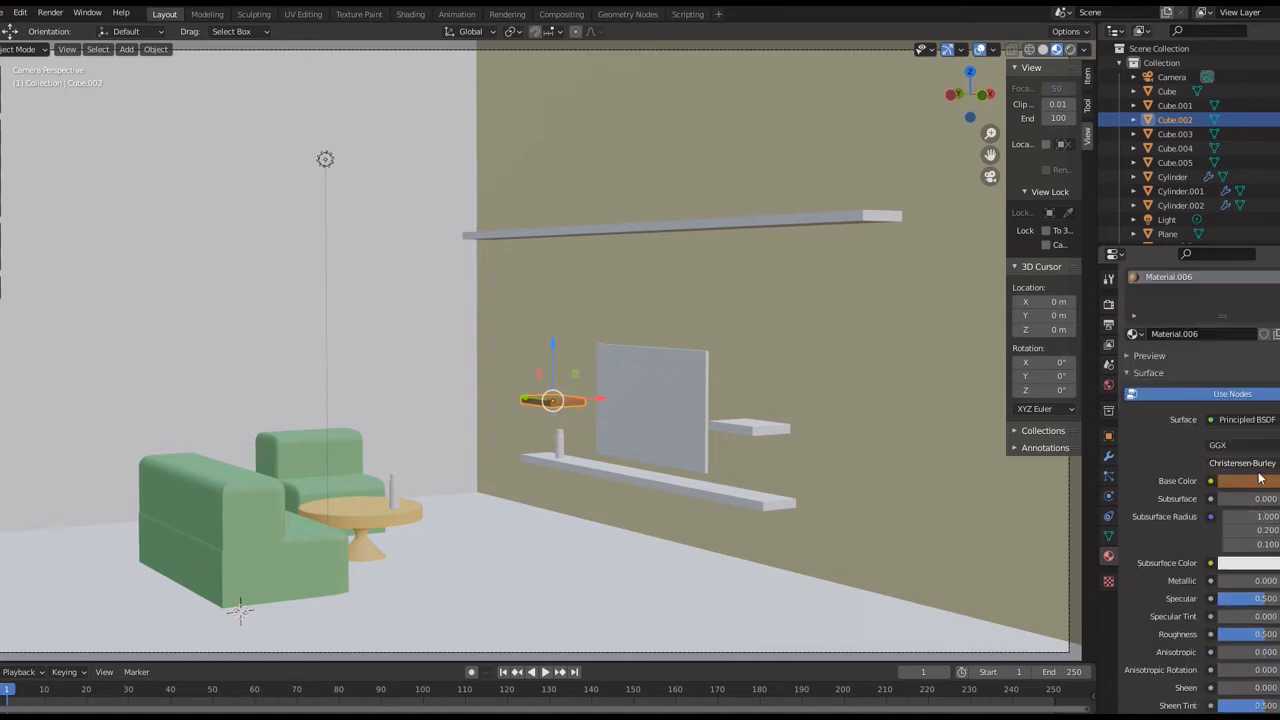
# - Copy the brown shelf's hex value and apply 8D5C37 to a new material on the small shelf right of the TV panel
pyautogui.click(1245, 481)
pyautogui.click(1264, 418)
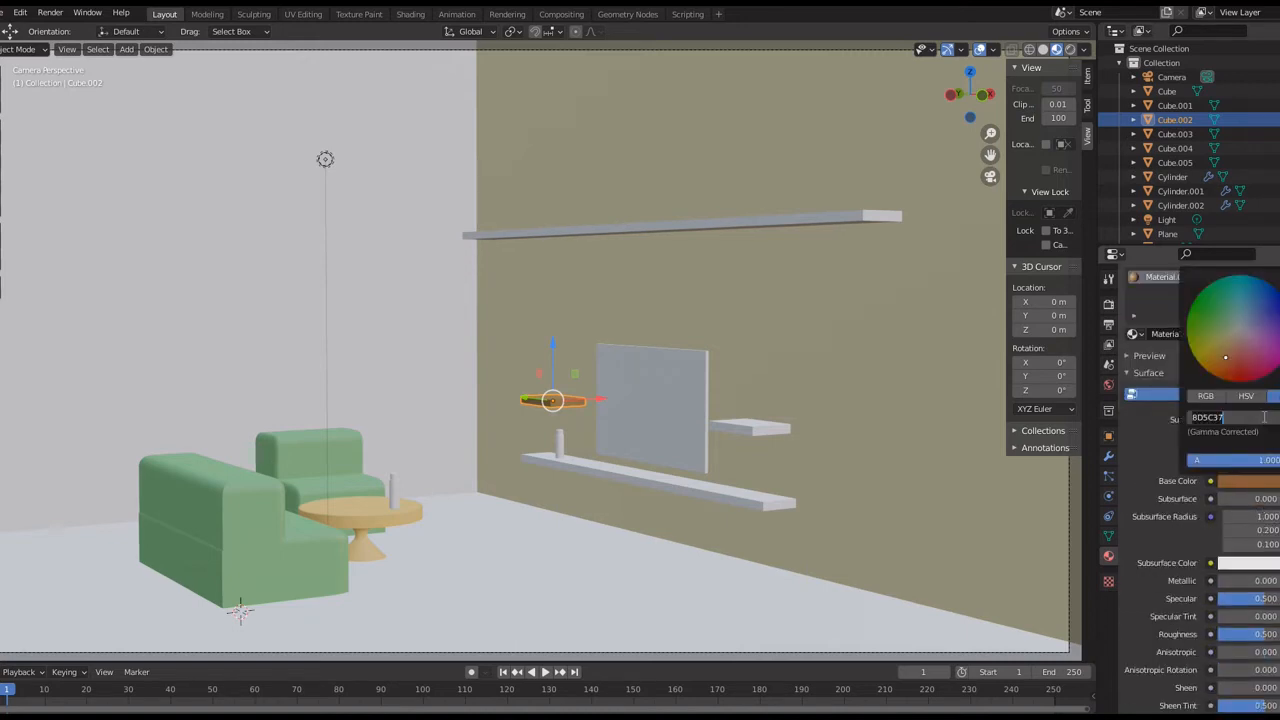
pyautogui.press('Return')
pyautogui.click(744, 423)
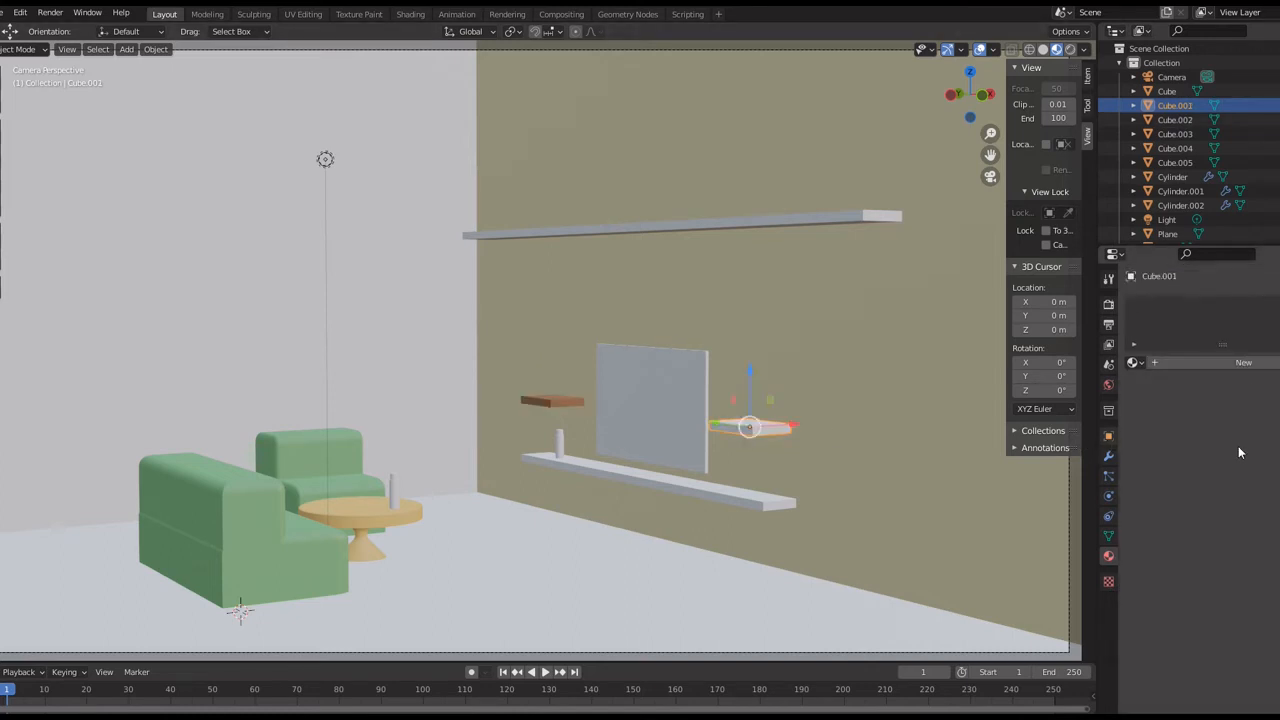
pyautogui.click(1240, 362)
pyautogui.click(1244, 510)
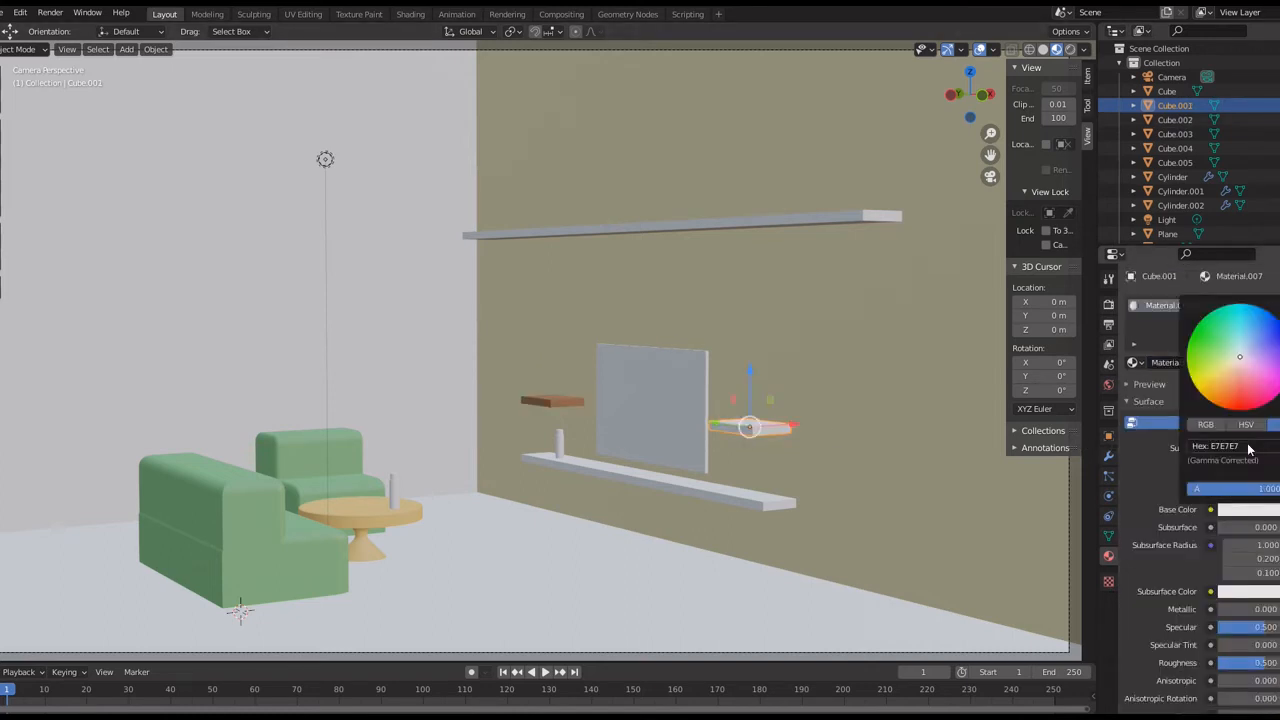
pyautogui.click(1248, 449)
pyautogui.write('8D5C37')
pyautogui.press('Return')
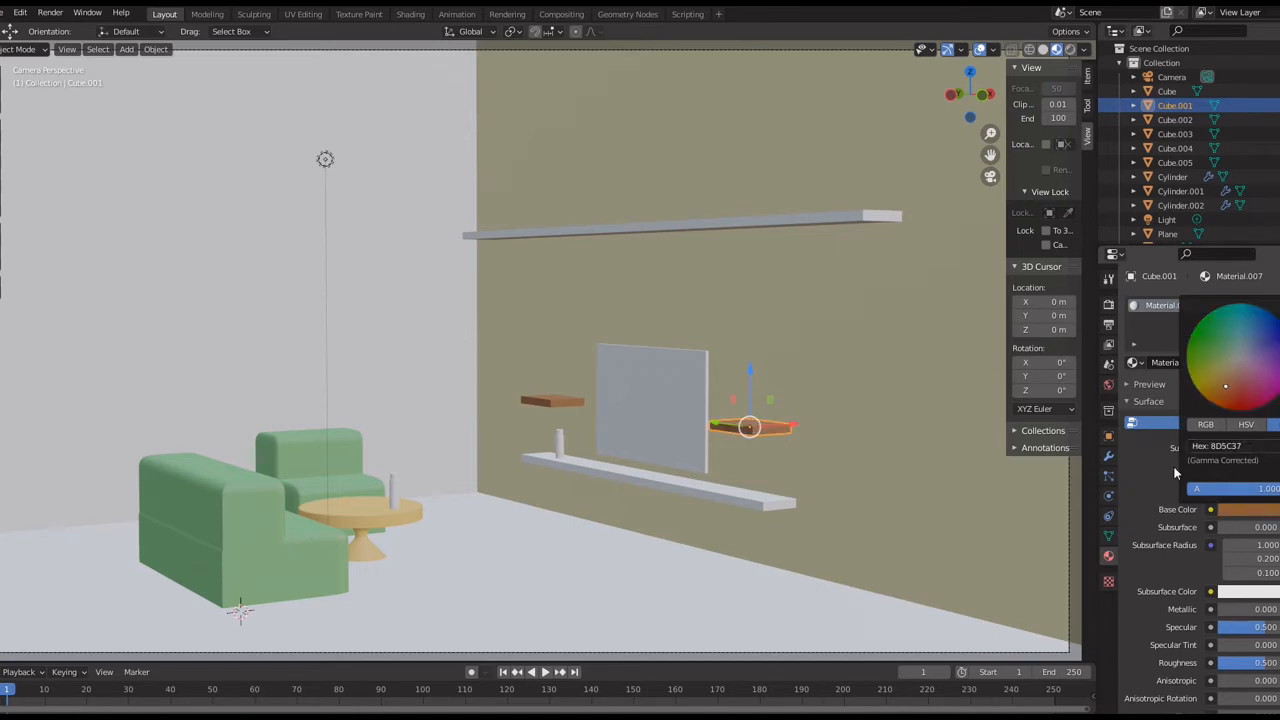
# - Add a new material to the long shelf below the TV with a darker grey base colour and metallic 1.5
pyautogui.click(666, 478)
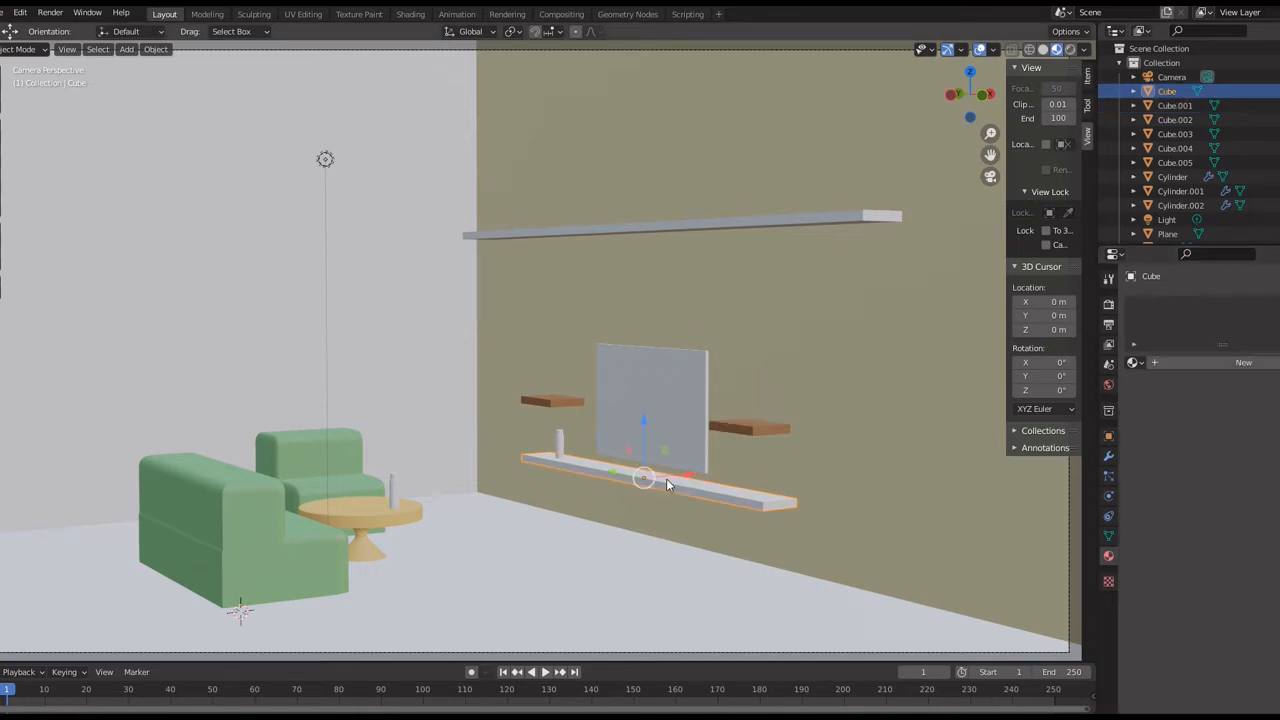
pyautogui.click(1190, 362)
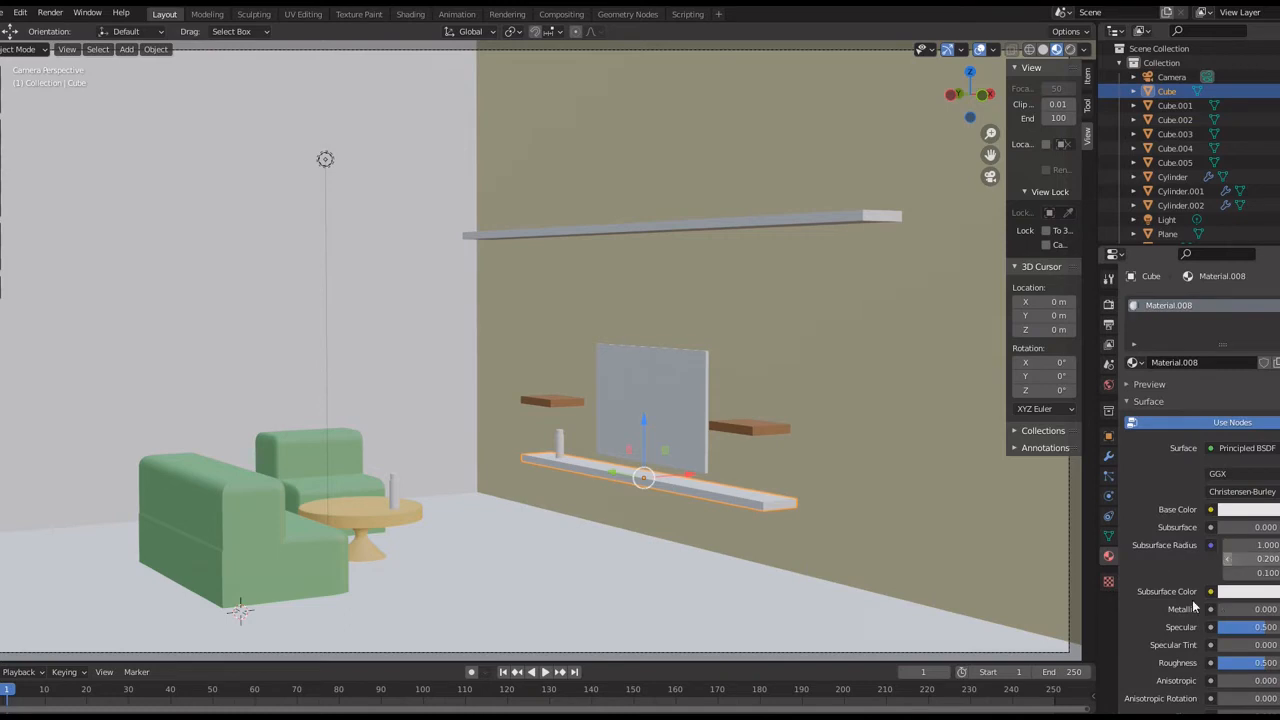
pyautogui.click(1243, 512)
pyautogui.moveTo(1279, 315); pyautogui.dragTo(1279, 340)
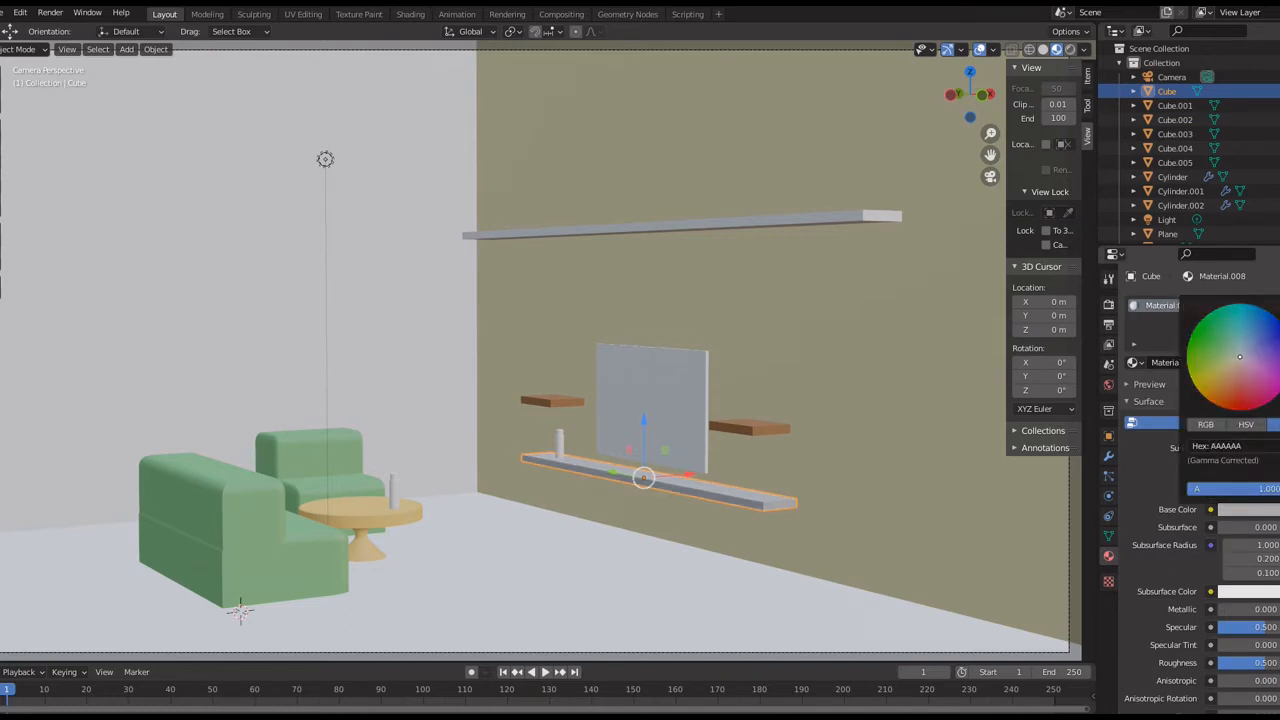
pyautogui.click(1241, 608)
pyautogui.write('1.5')
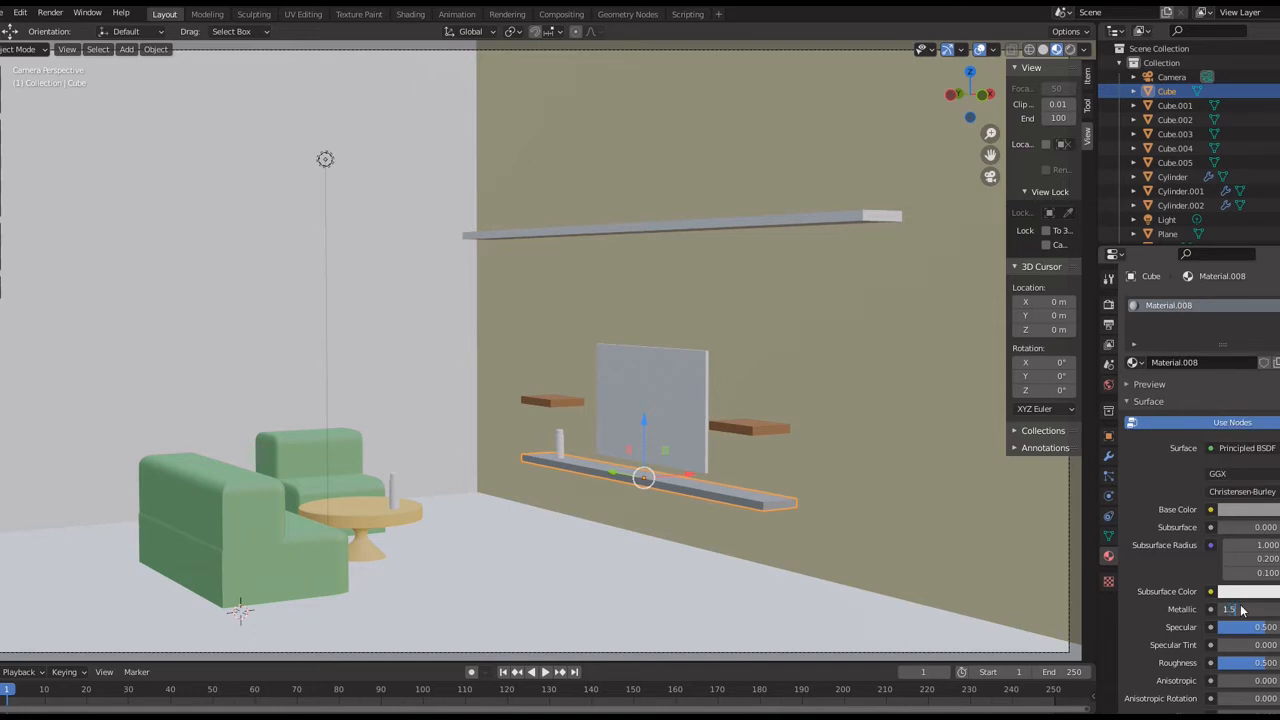
pyautogui.press('Return')
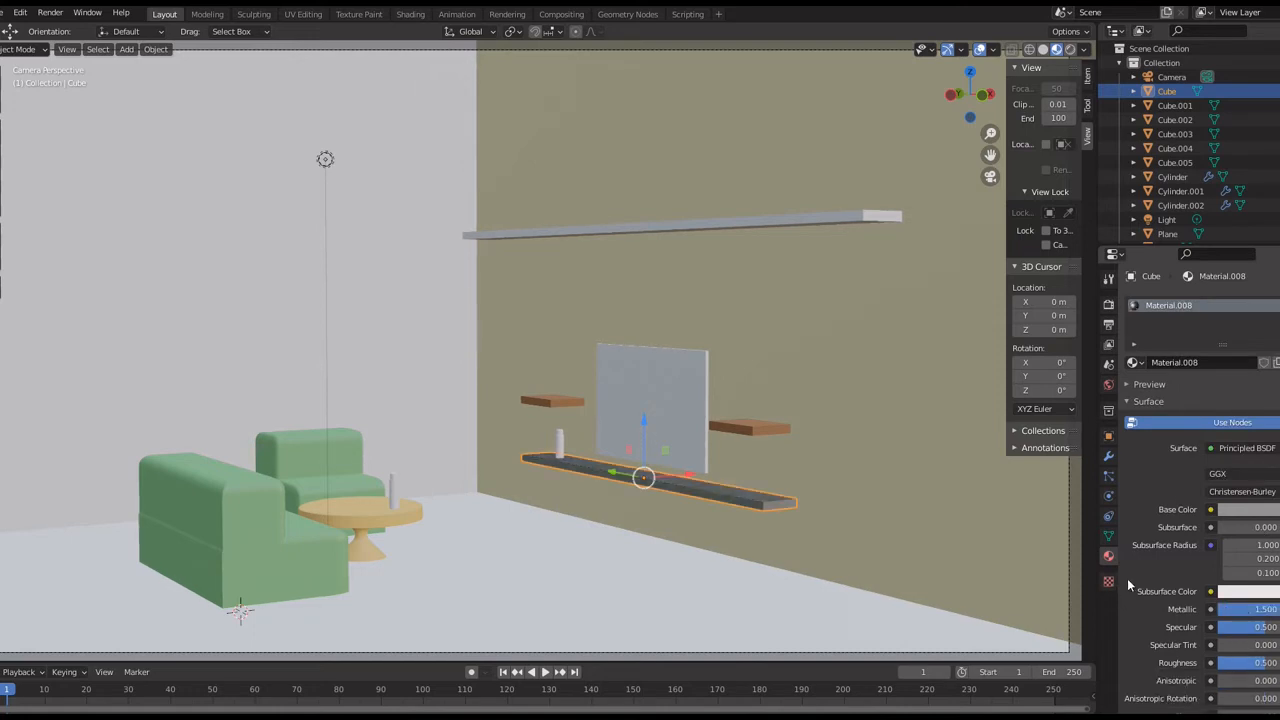
# - Add a new material to the TV panel and set its base colour to dark grey 3C3C3C
pyautogui.click(699, 401)
pyautogui.click(1185, 366)
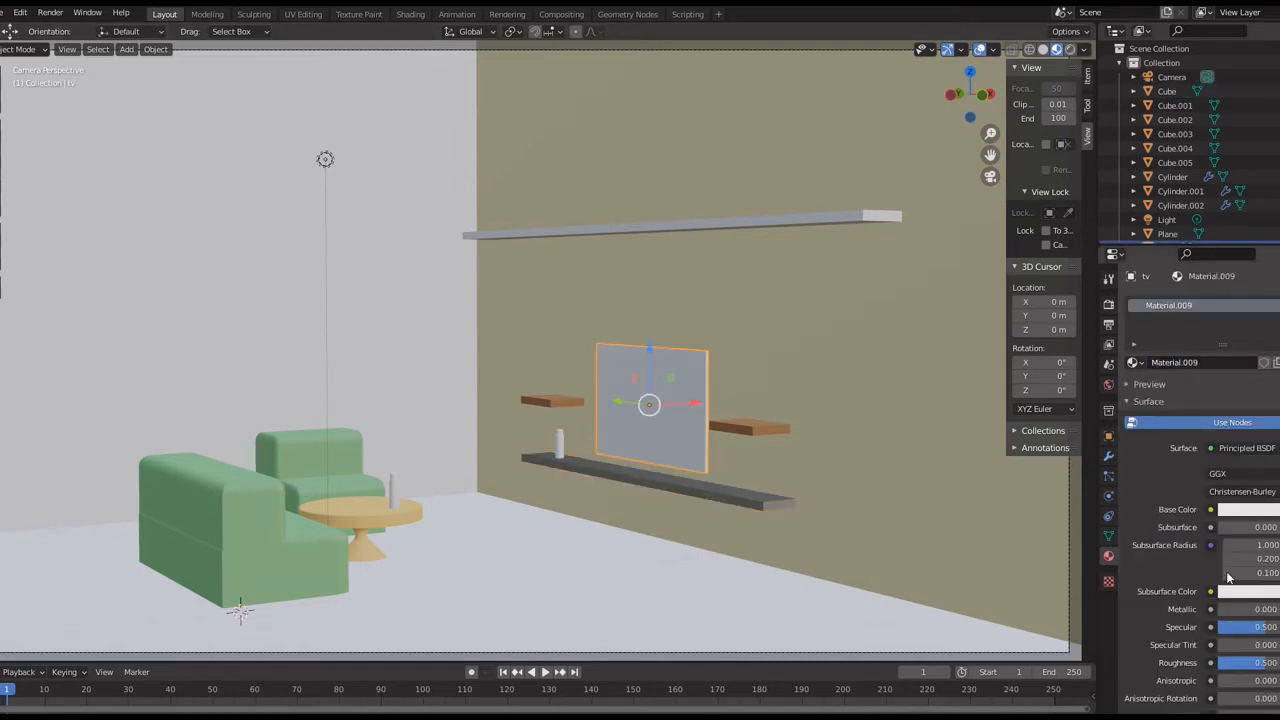
pyautogui.click(1248, 510)
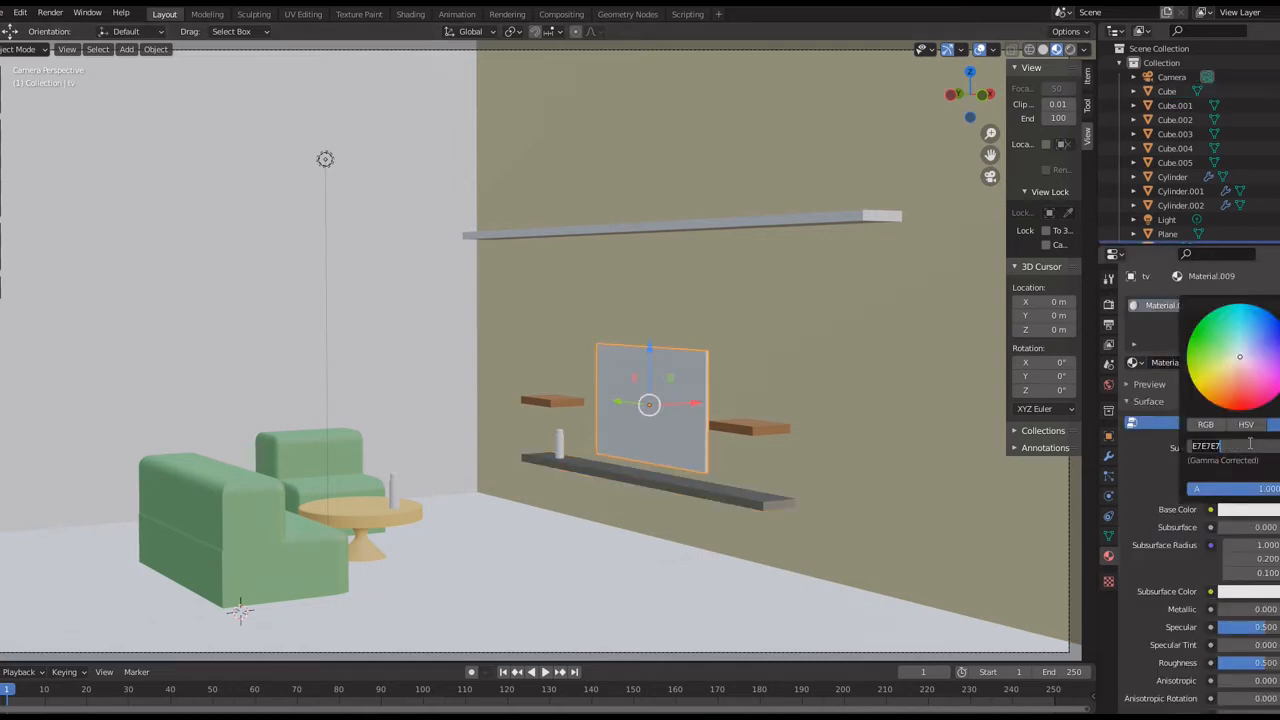
pyautogui.write('888888')
pyautogui.press('Return')
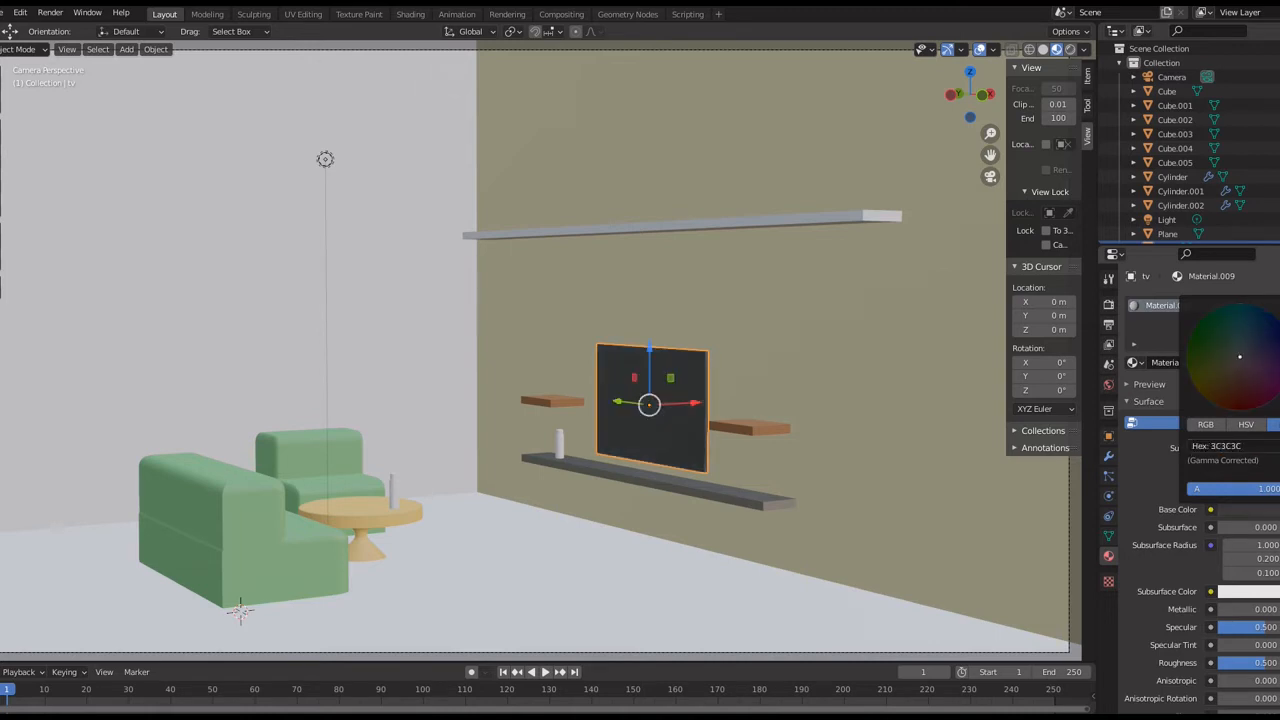
# - Set the TV material's metallic value to 1 and its roughness to 0
pyautogui.click(1240, 609)
pyautogui.write('1')
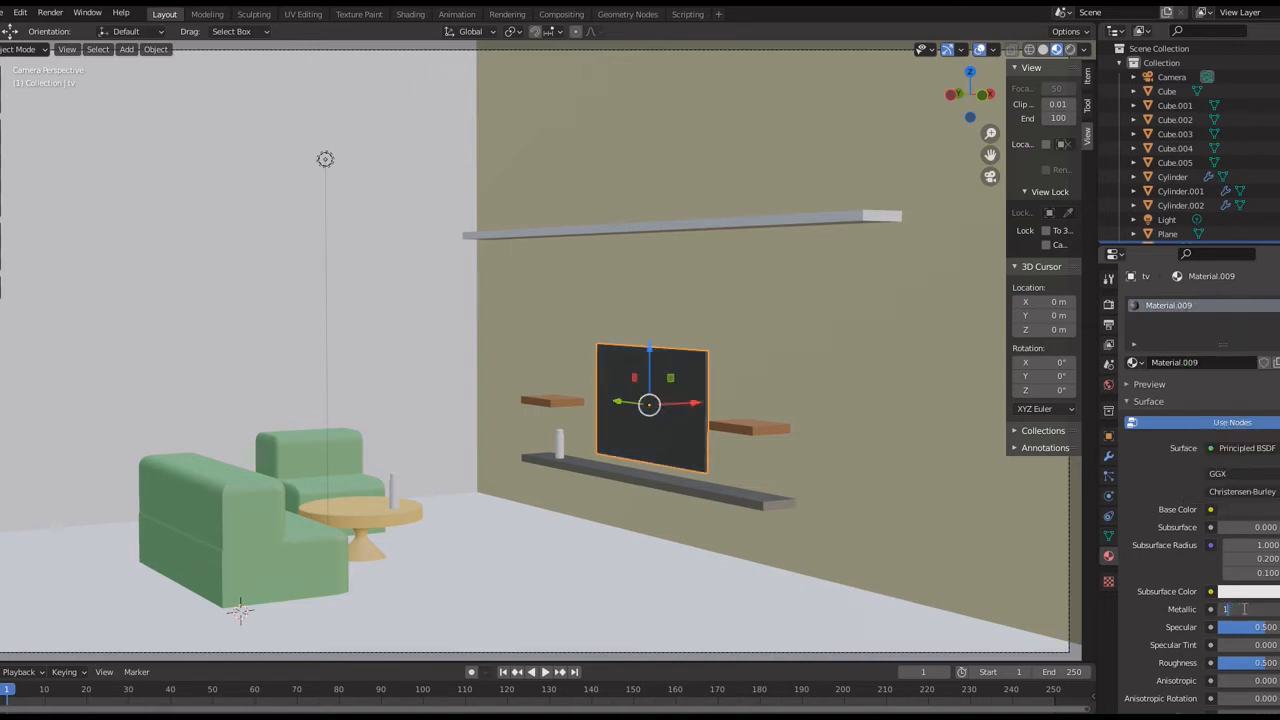
pyautogui.press('Return')
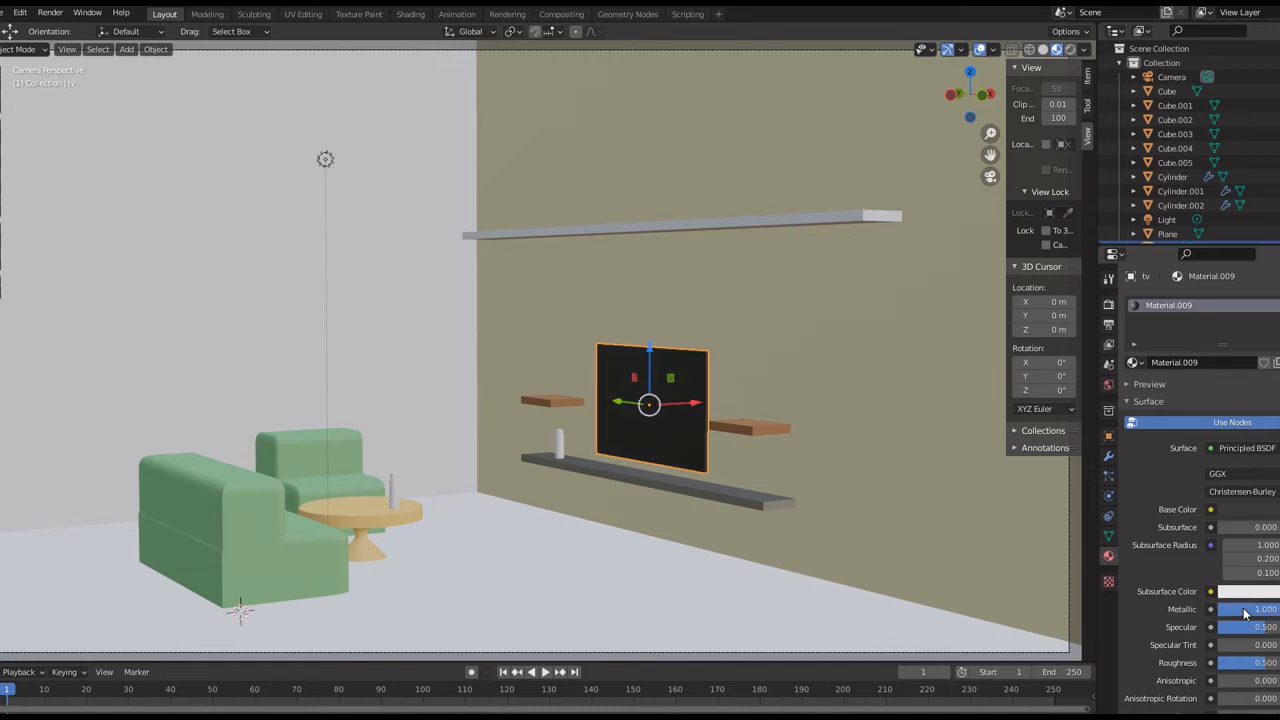
pyautogui.click(1236, 667)
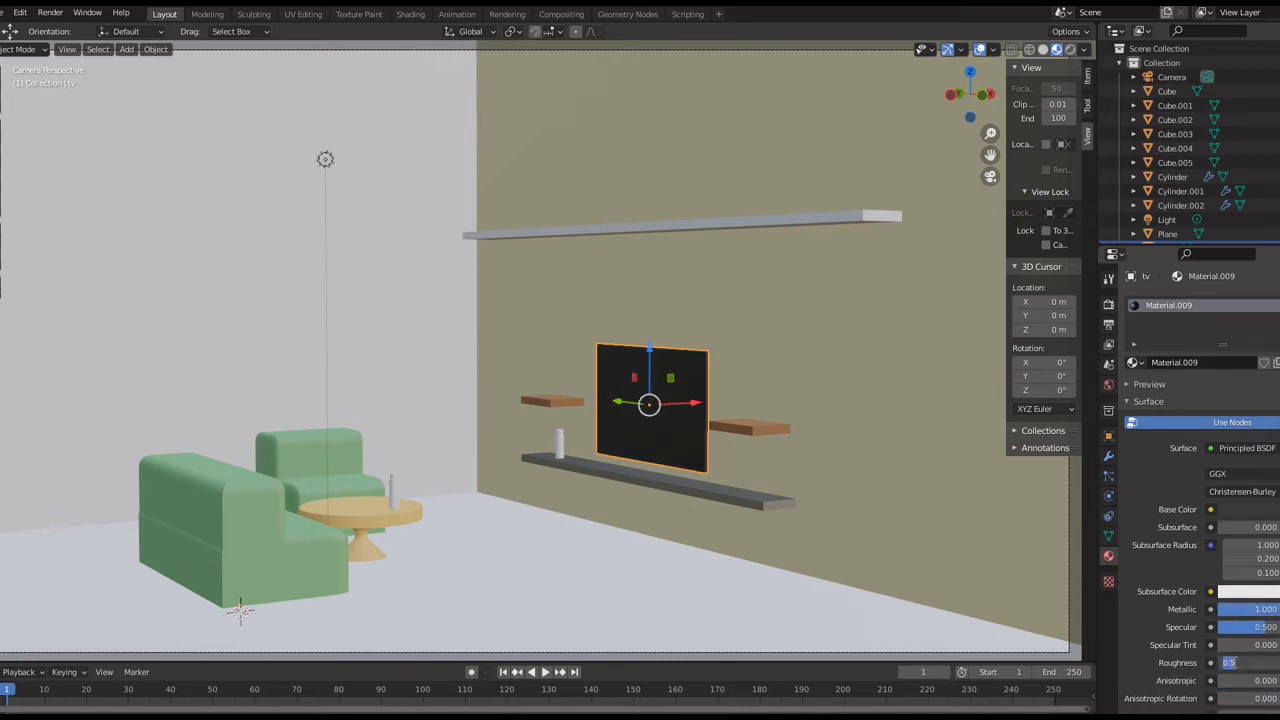
pyautogui.write('0')
pyautogui.press('Return')
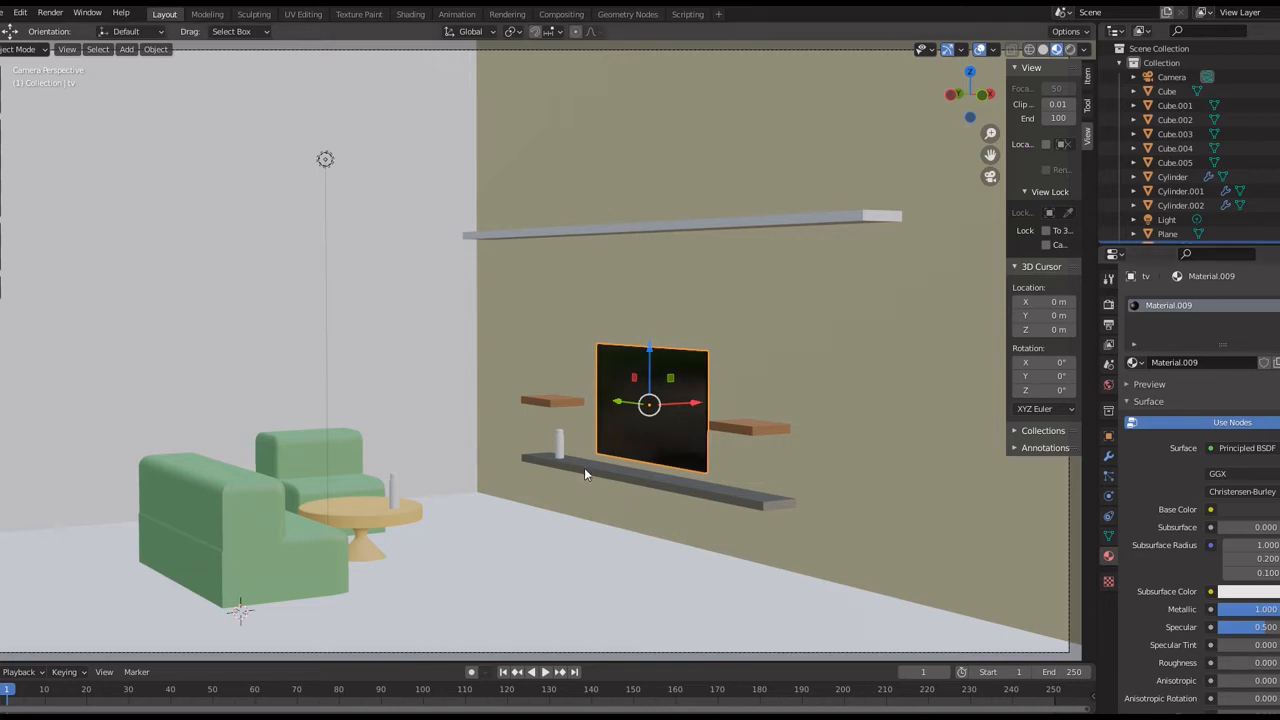
# - Add a new material to the long shelf above the TV and paste the copied brown 8D5C37 as its base colour
pyautogui.click(577, 462)
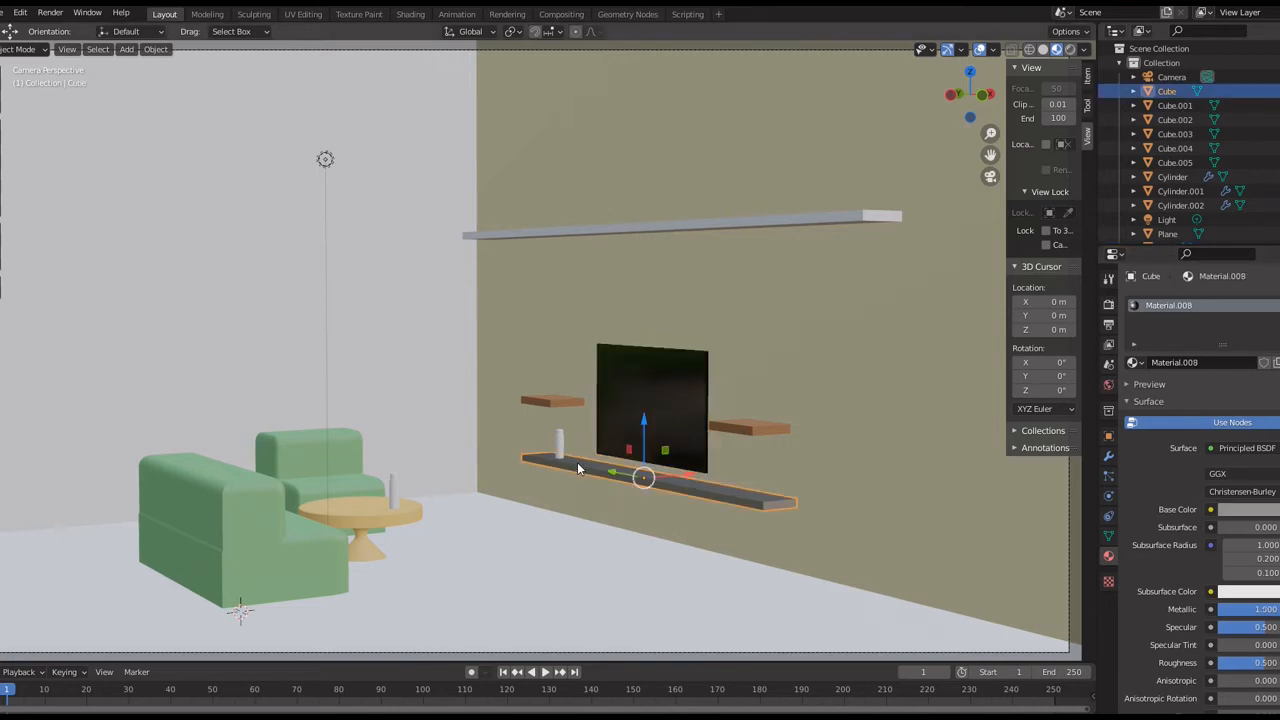
pyautogui.click(657, 235)
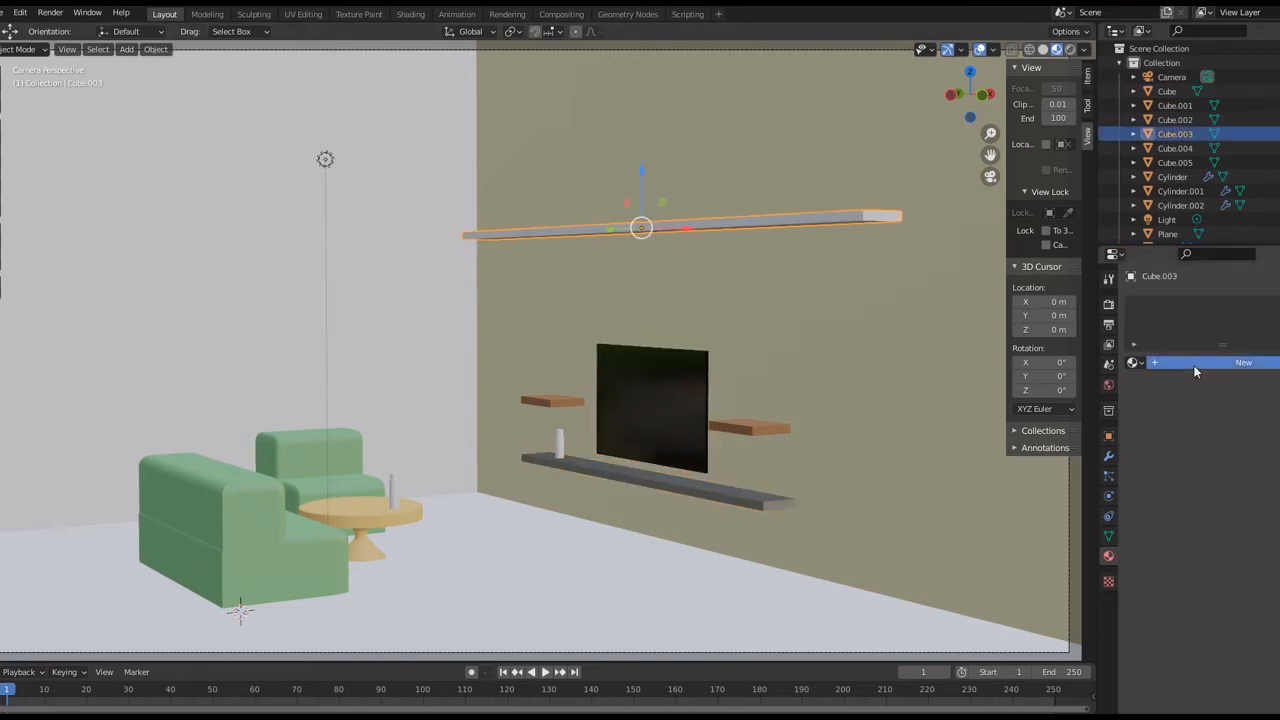
pyautogui.click(1246, 510)
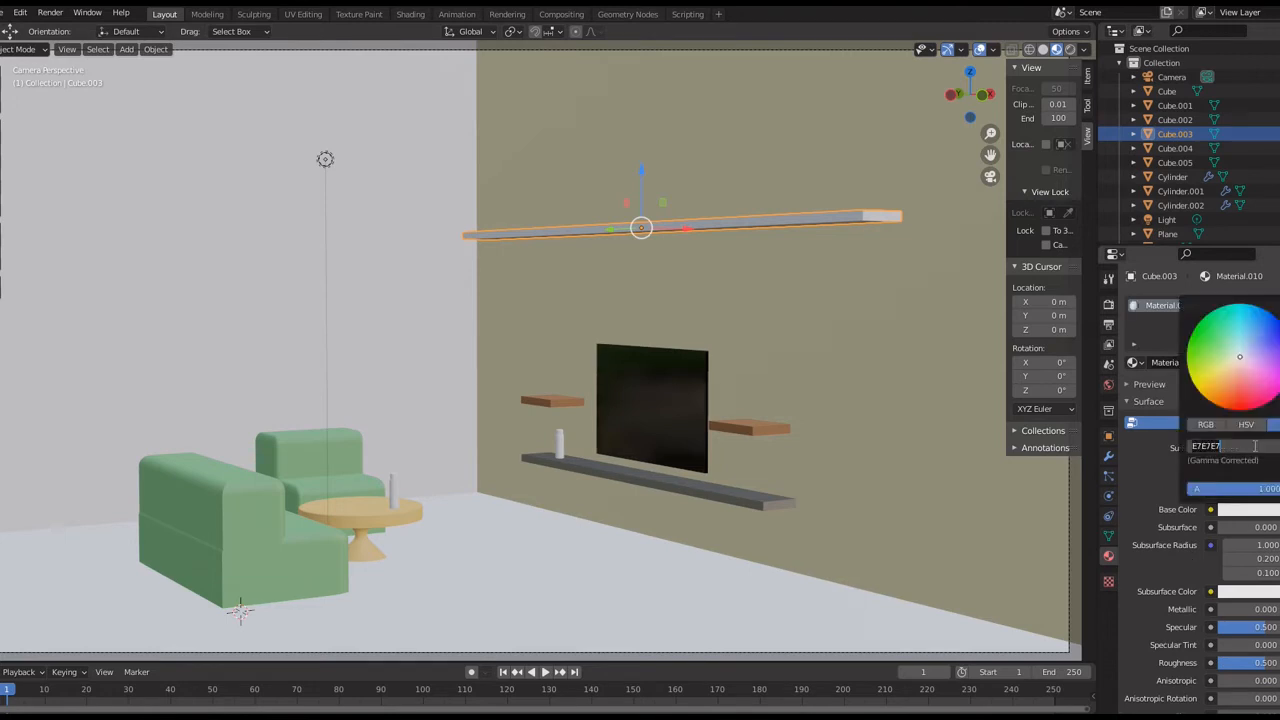
pyautogui.hotkey('ctrl', 'v')
pyautogui.press('Return')
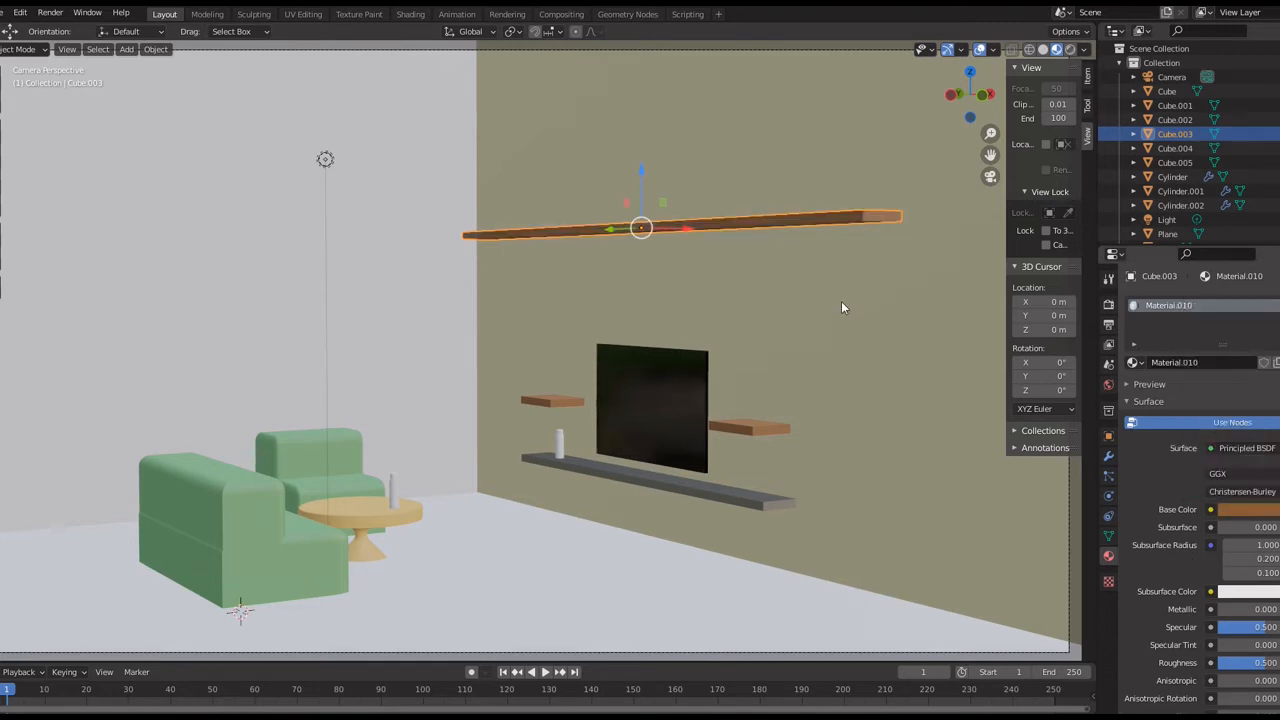
# - Add a new material to the small bottle on the shelf below the TV and set its metallic value to 0.6
pyautogui.click(506, 329)
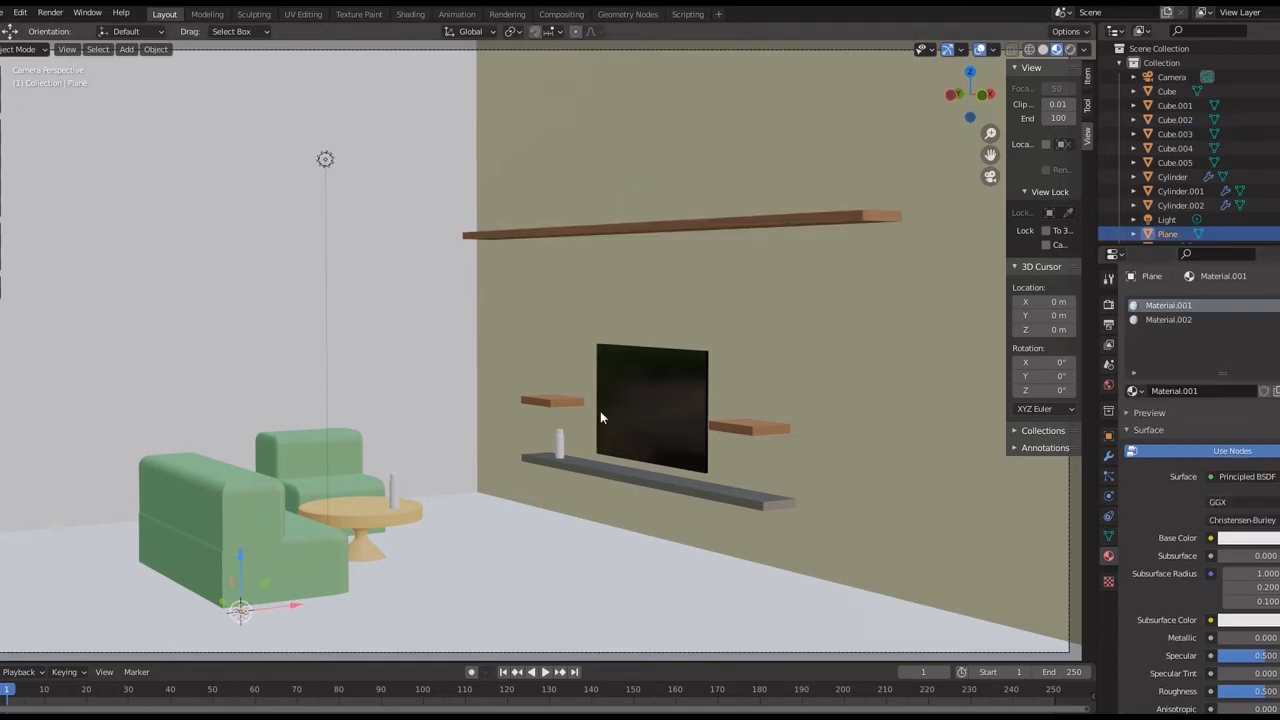
pyautogui.click(558, 442)
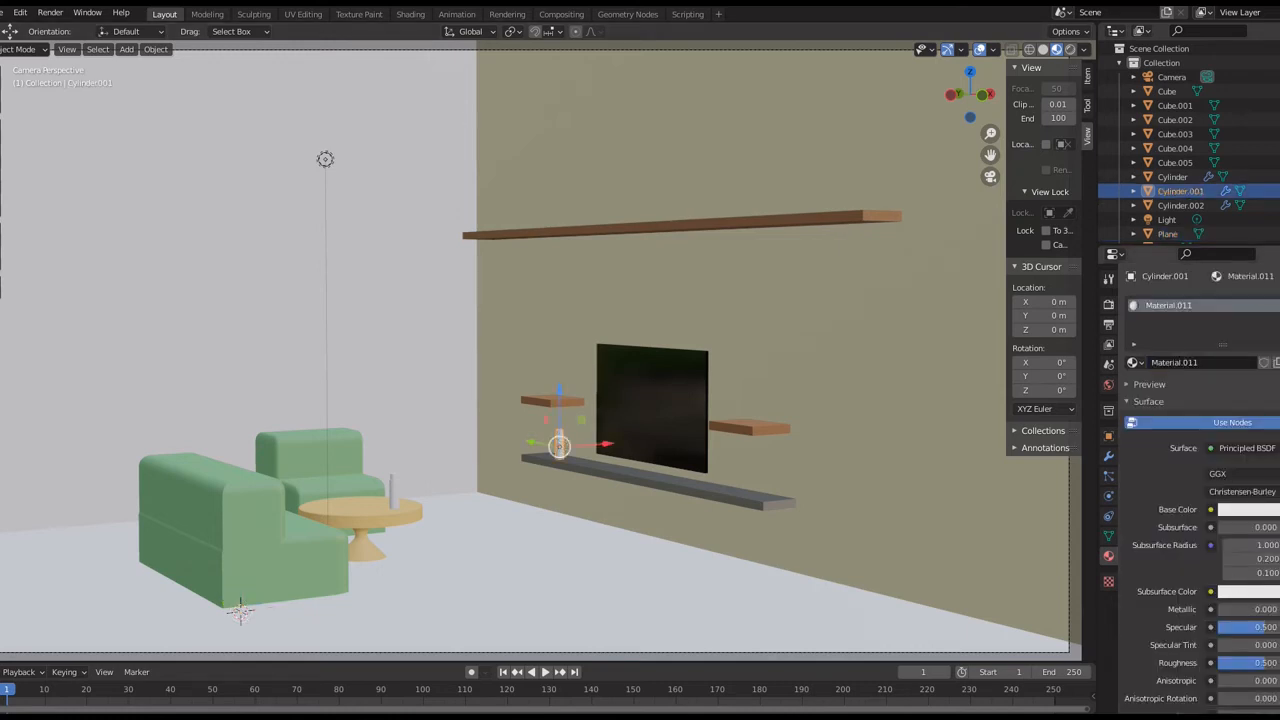
pyautogui.click(1243, 609)
pyautogui.write('0.6')
pyautogui.press('Return')
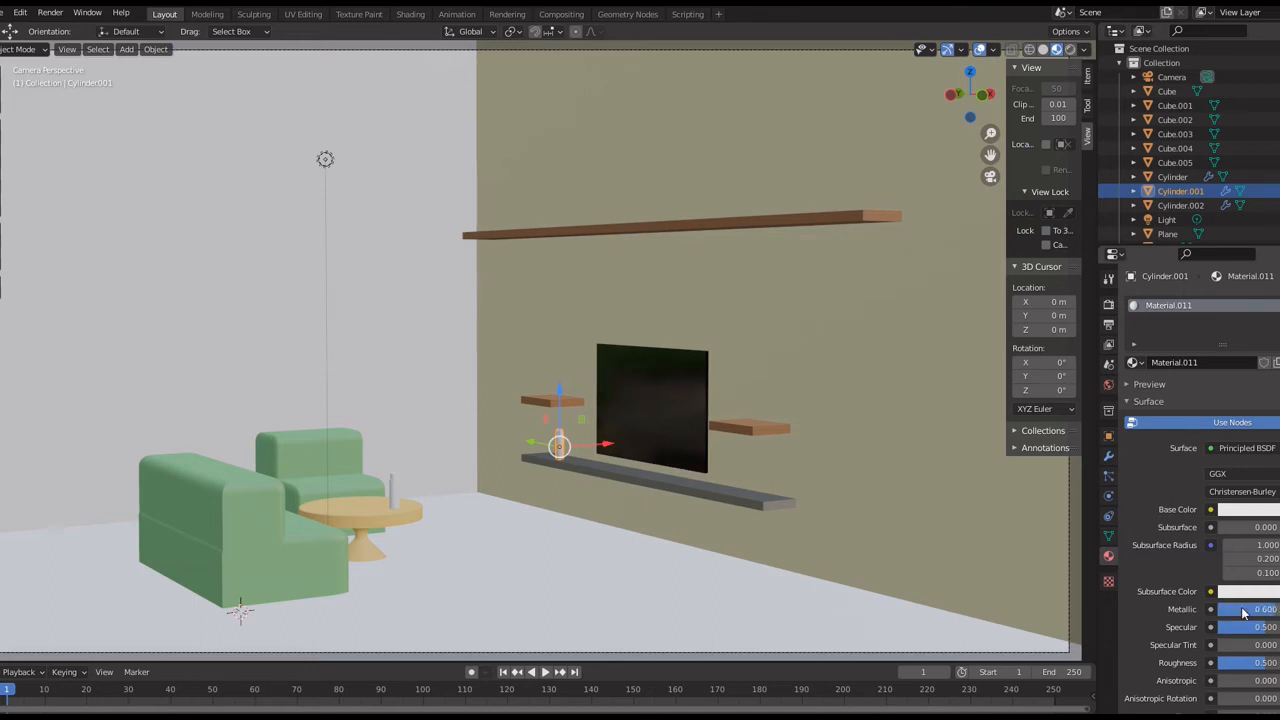
# - Set the shelf bottle's base colour to purple 9667E7 and its roughness to 0.412
pyautogui.click(1245, 510)
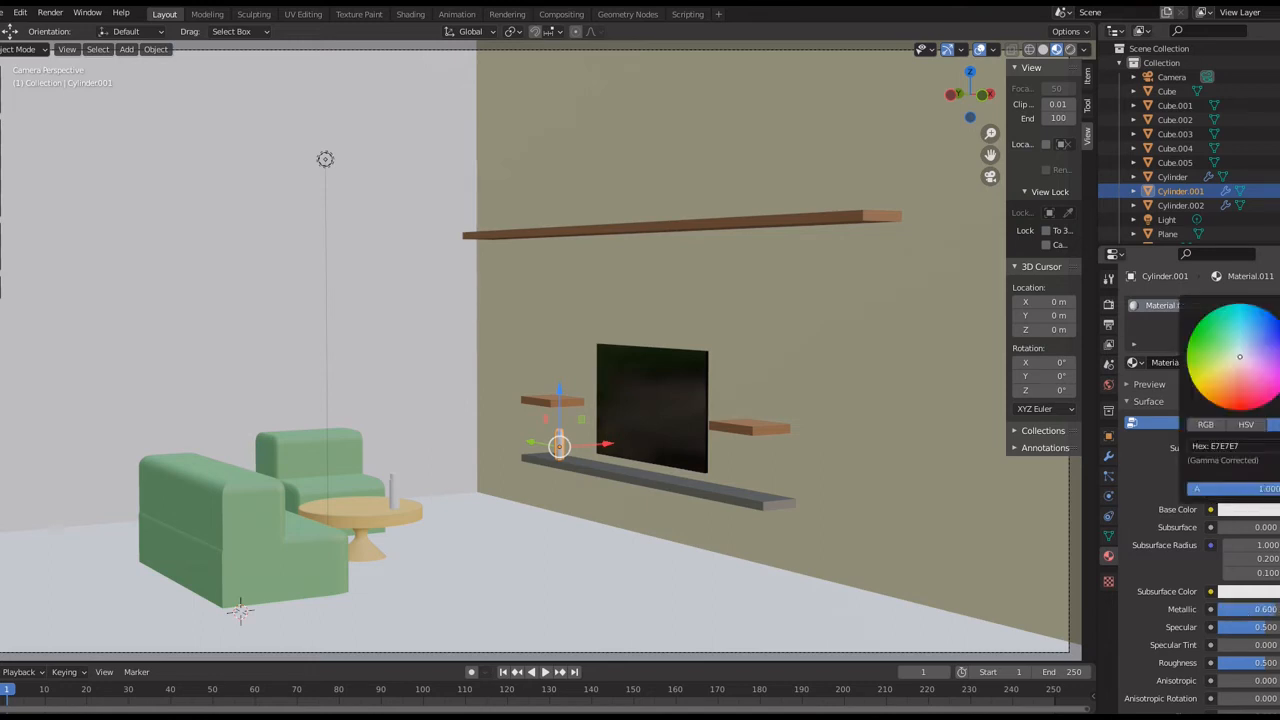
pyautogui.click(1257, 360)
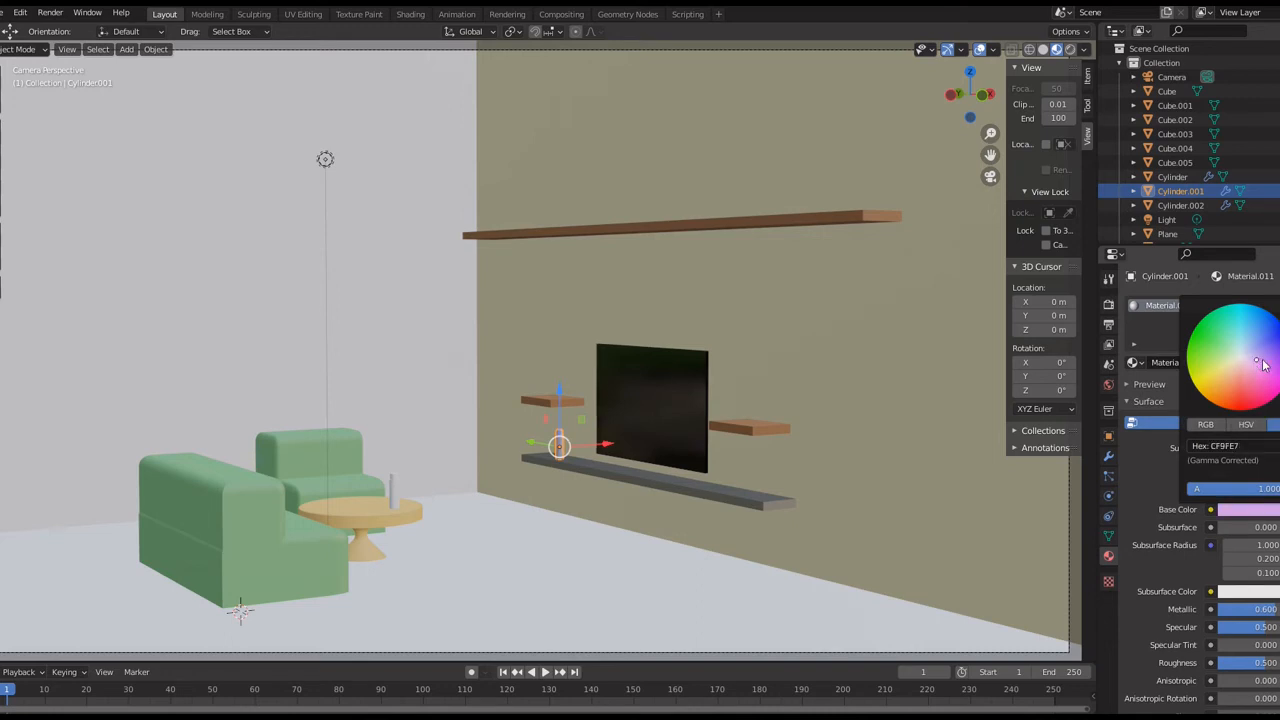
pyautogui.click(1262, 349)
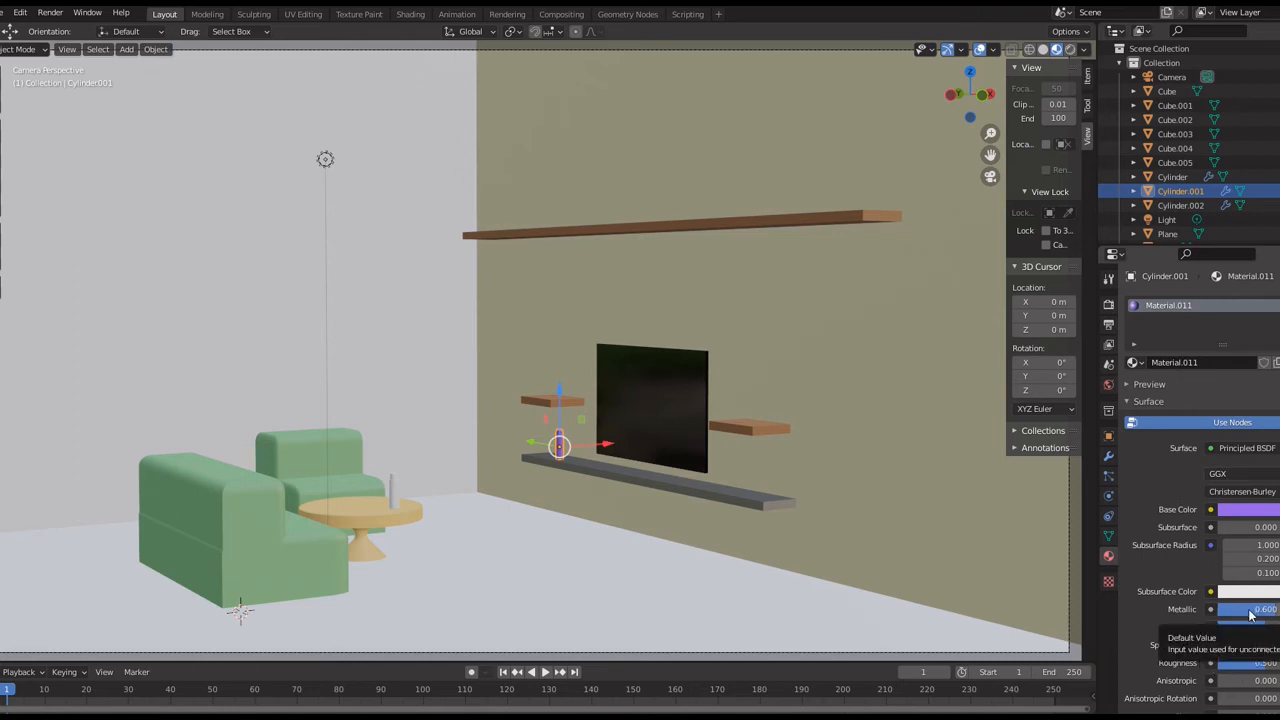
pyautogui.moveTo(1255, 662); pyautogui.dragTo(1232, 662)
# - Copy the shelf bottle's hex value and apply 9667E7 to a new material on the bottle on the coffee table
pyautogui.click(1248, 509)
pyautogui.click(1250, 445)
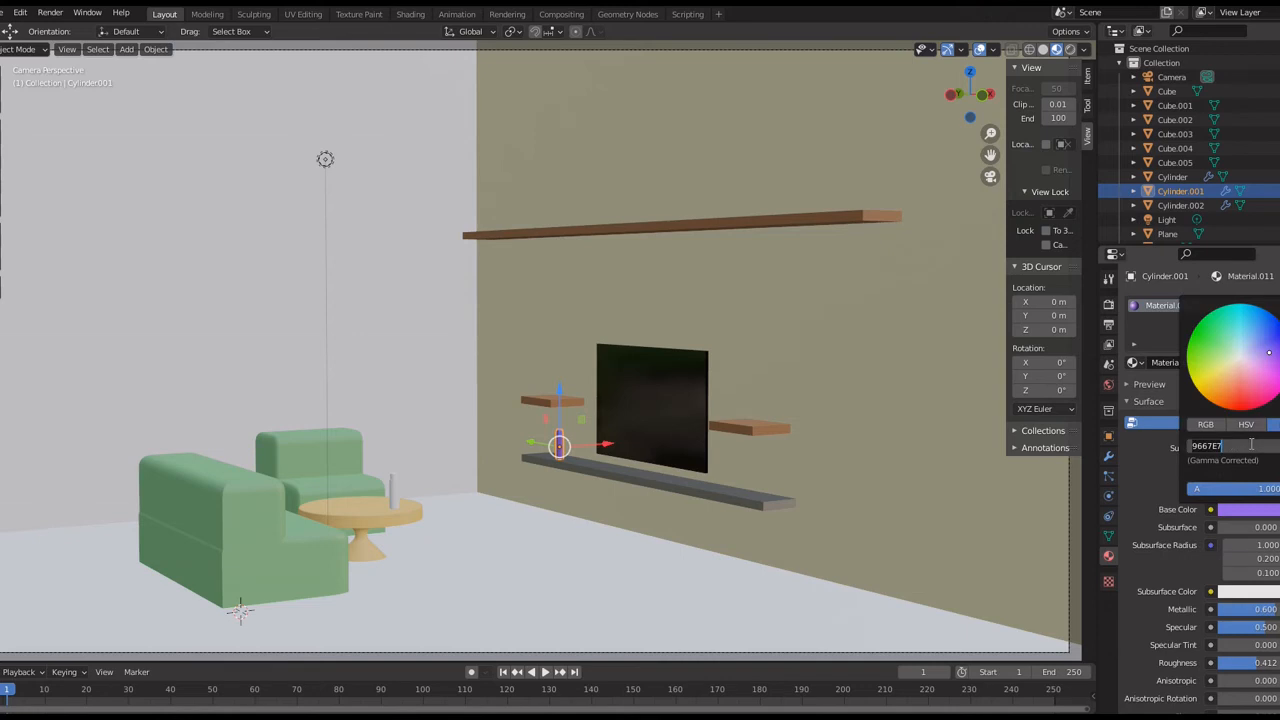
pyautogui.click(1152, 463)
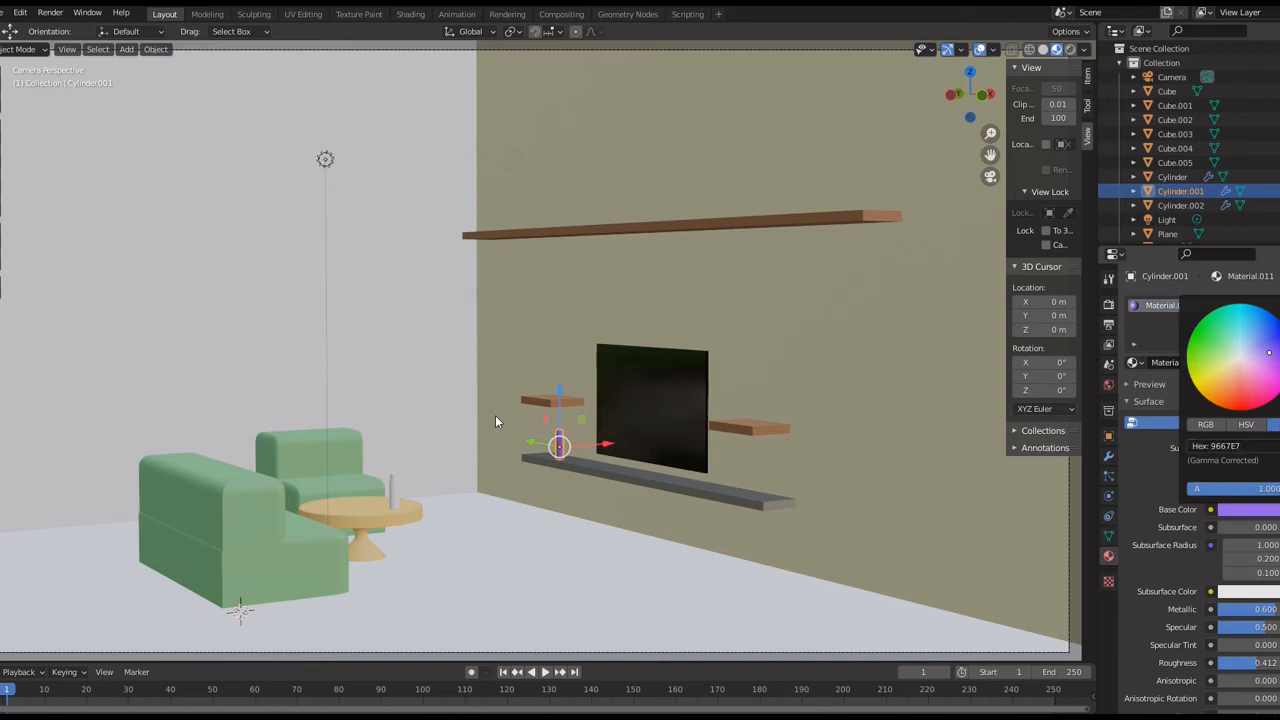
pyautogui.click(389, 491)
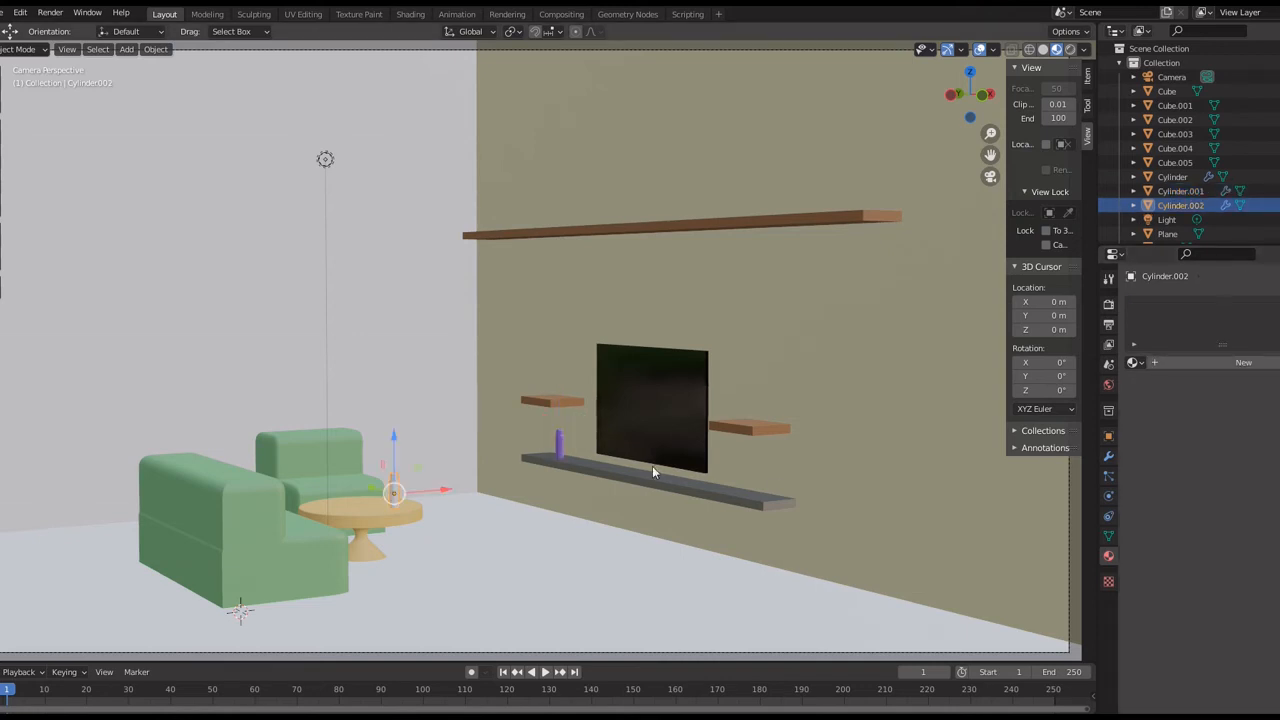
pyautogui.click(1213, 362)
pyautogui.click(1246, 509)
pyautogui.click(1254, 445)
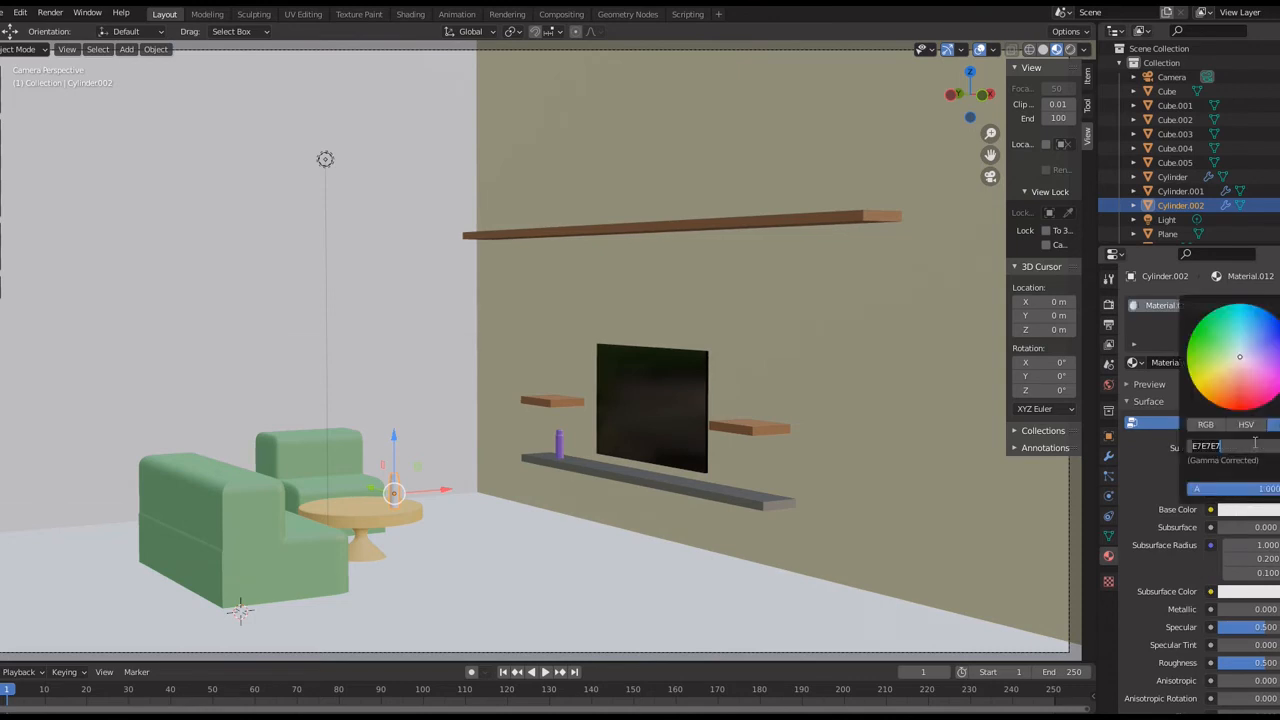
pyautogui.hotkey('ctrl', 'v')
pyautogui.press('Return')
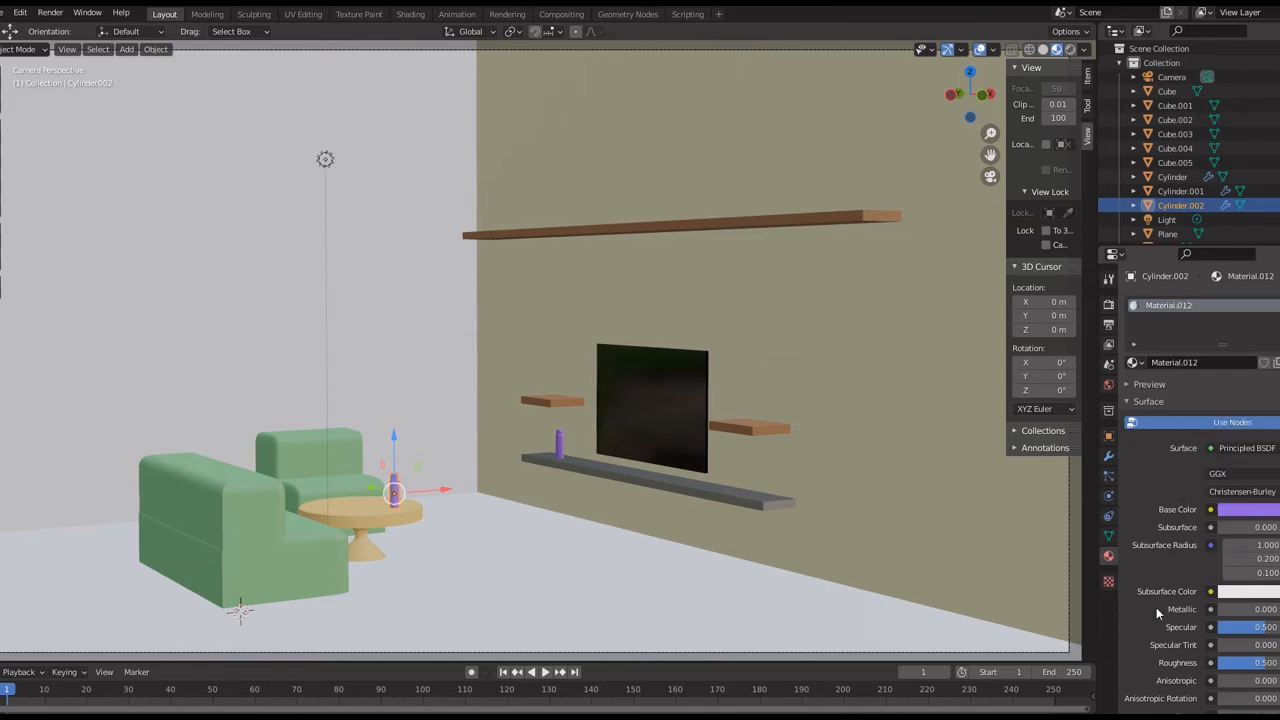
# - Set the coffee table bottle's metallic value to 0.6 and its roughness to 0.43
pyautogui.click(1247, 609)
pyautogui.write('.6')
pyautogui.press('Return')
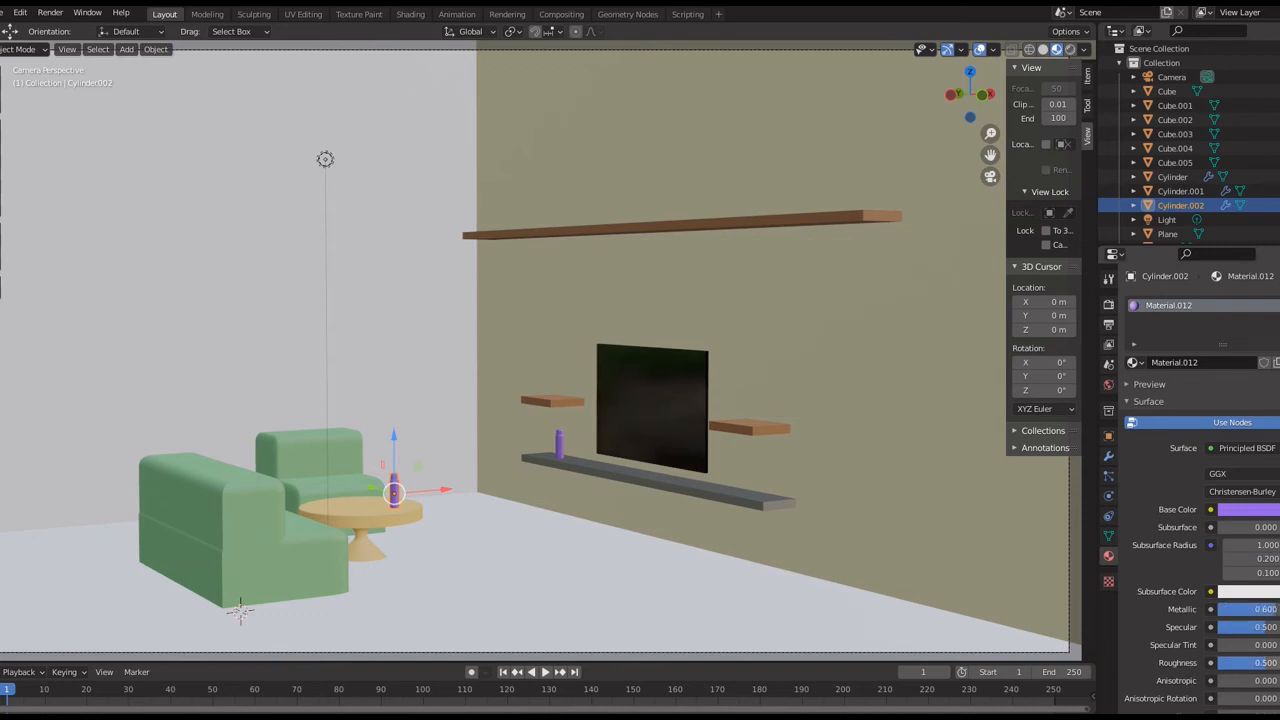
pyautogui.click(1250, 663)
pyautogui.write('.43')
pyautogui.press('Return')
# - Select the coffee table and switch the viewport to rendered shading
pyautogui.click(333, 510)
pyautogui.click(335, 515)
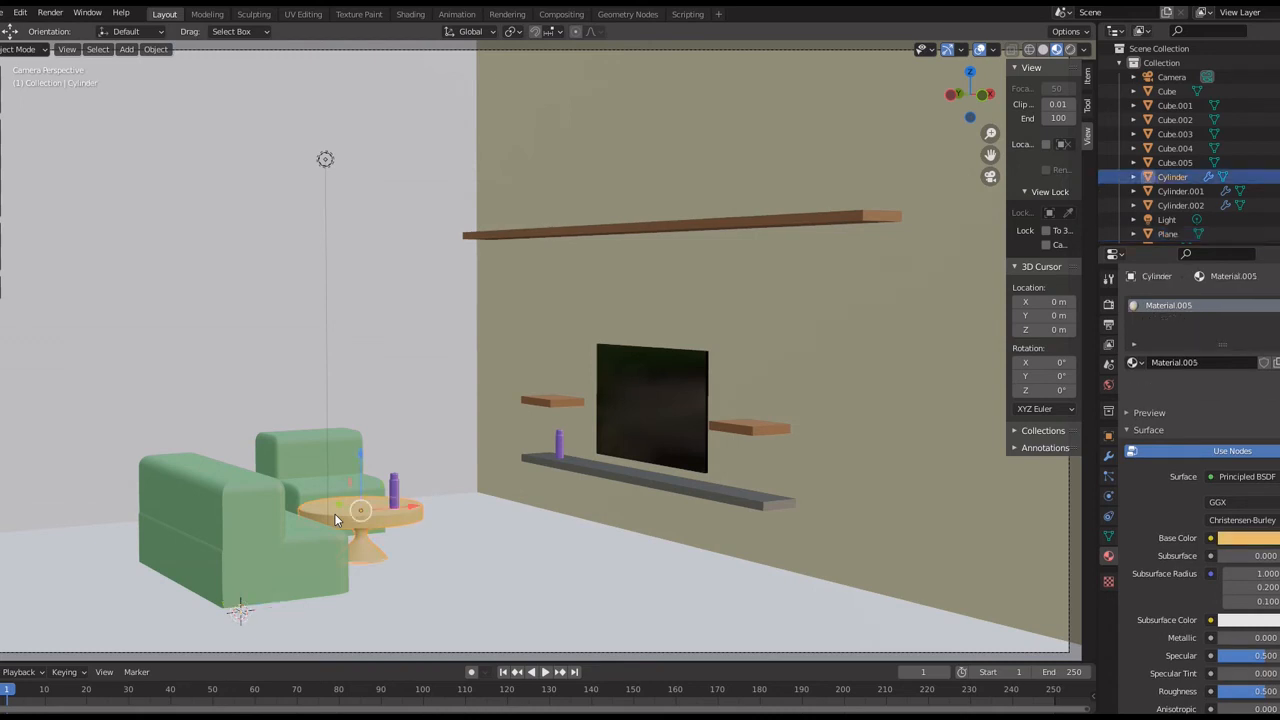
pyautogui.click(1069, 50)
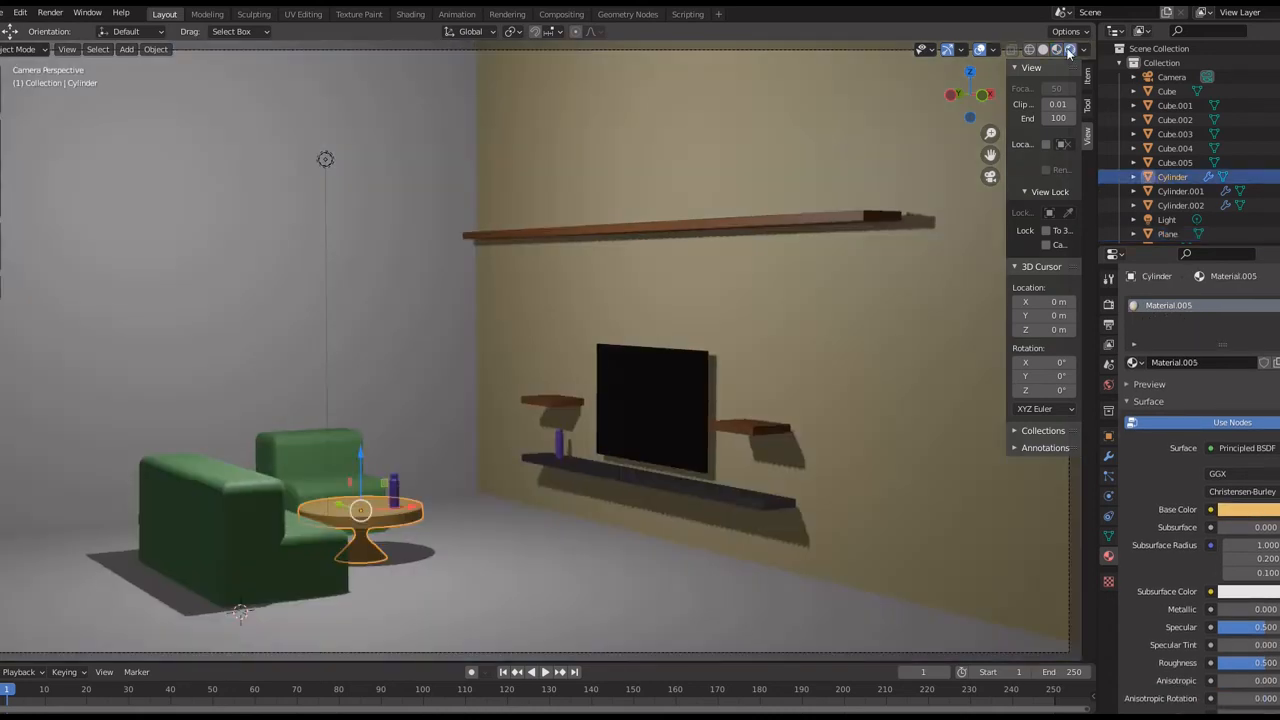
# - Change the base colour of the room plane's Material.001 to warm beige E7D1A8
pyautogui.click(118, 602)
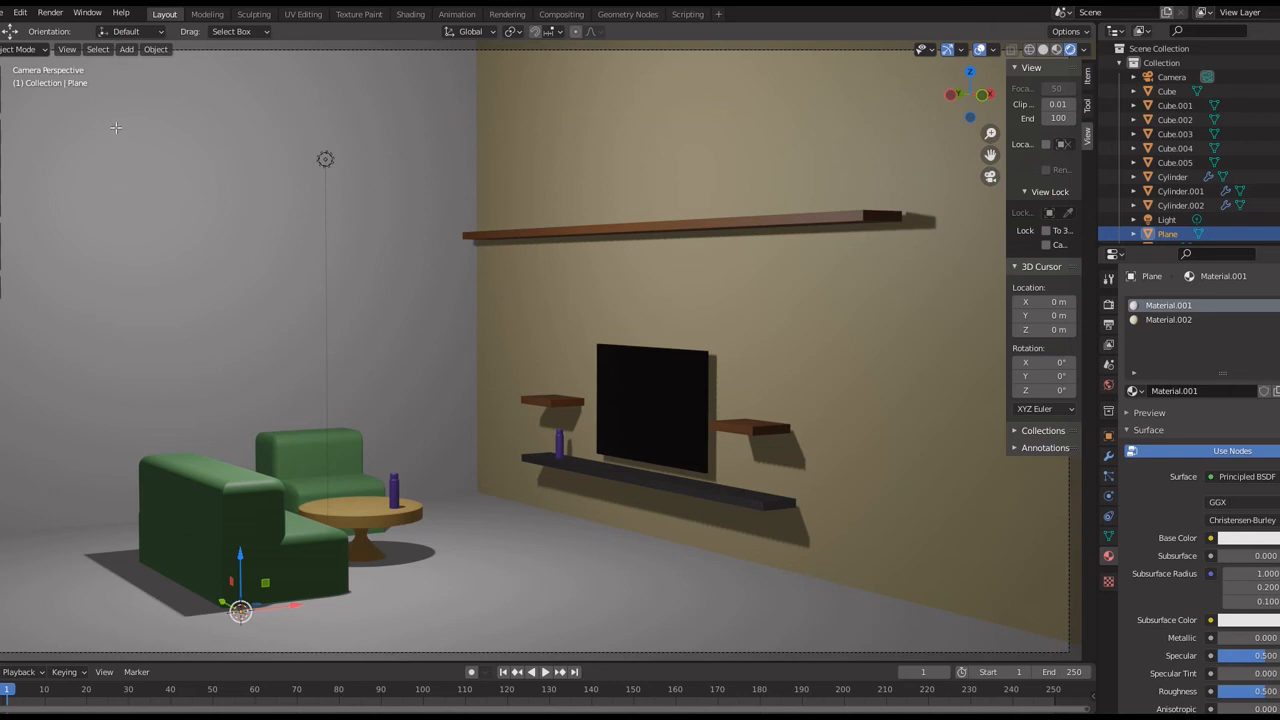
pyautogui.press('Tab')
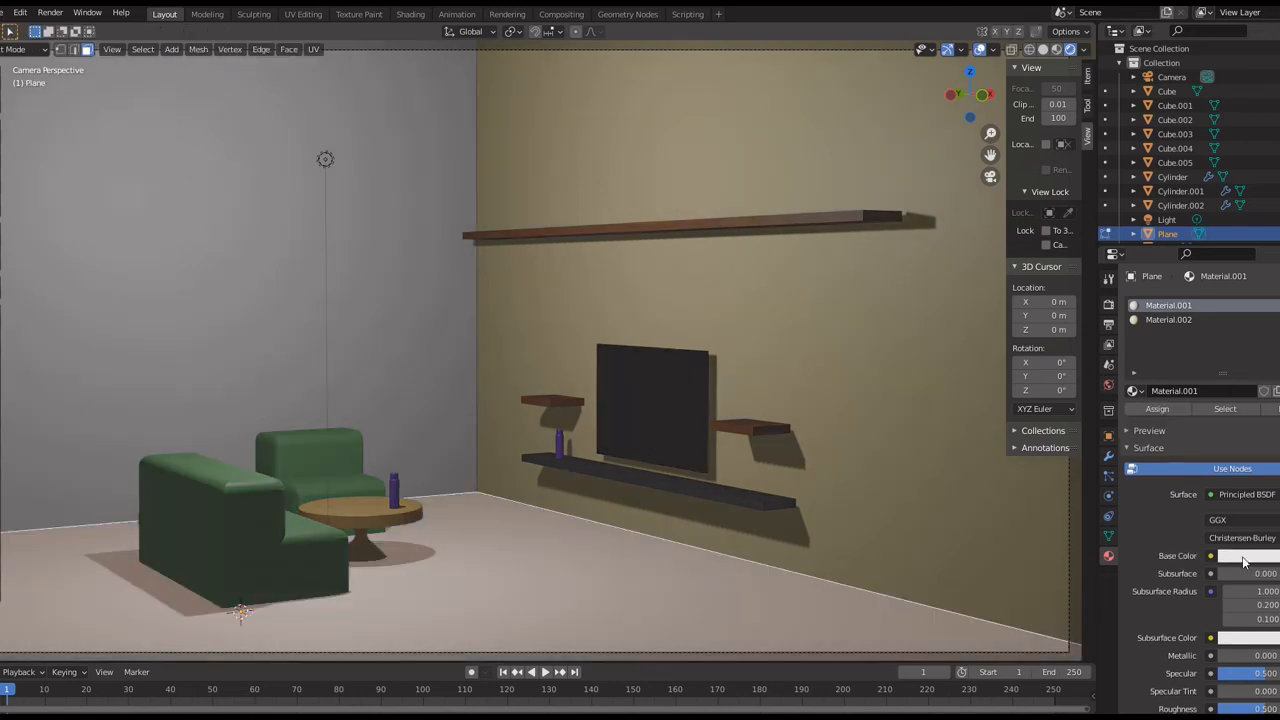
pyautogui.click(1232, 557)
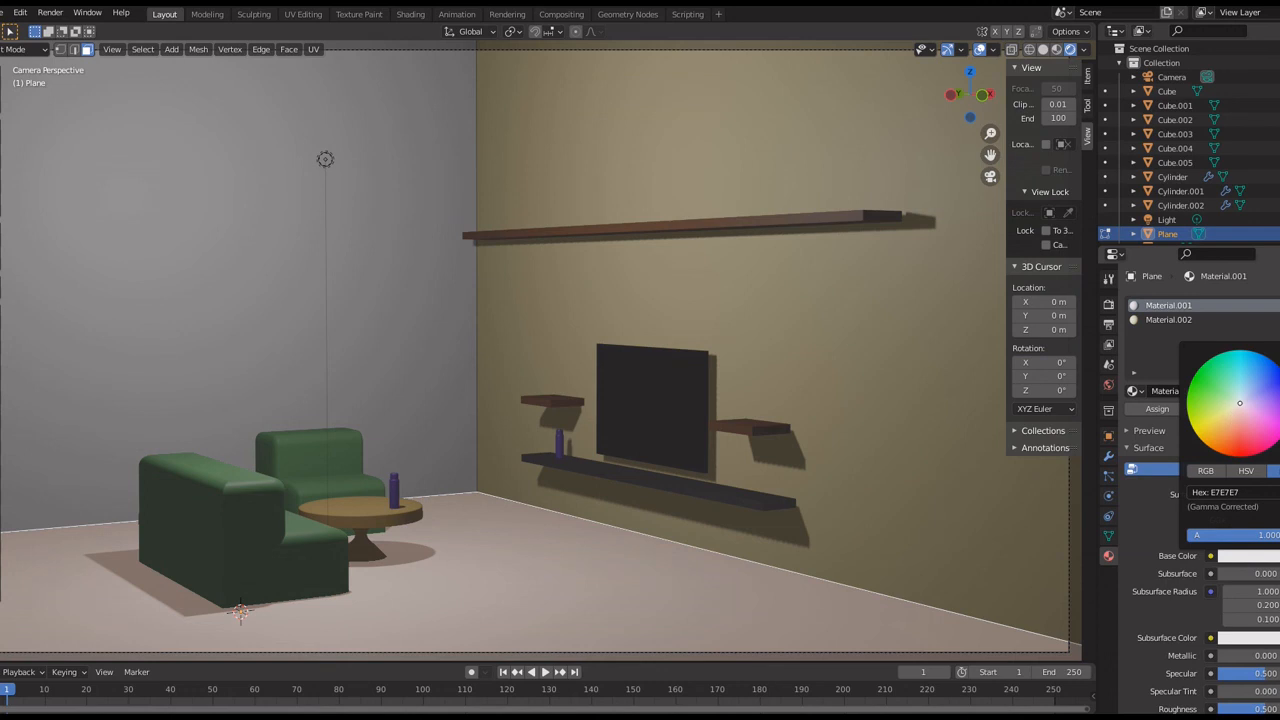
pyautogui.click(1233, 419)
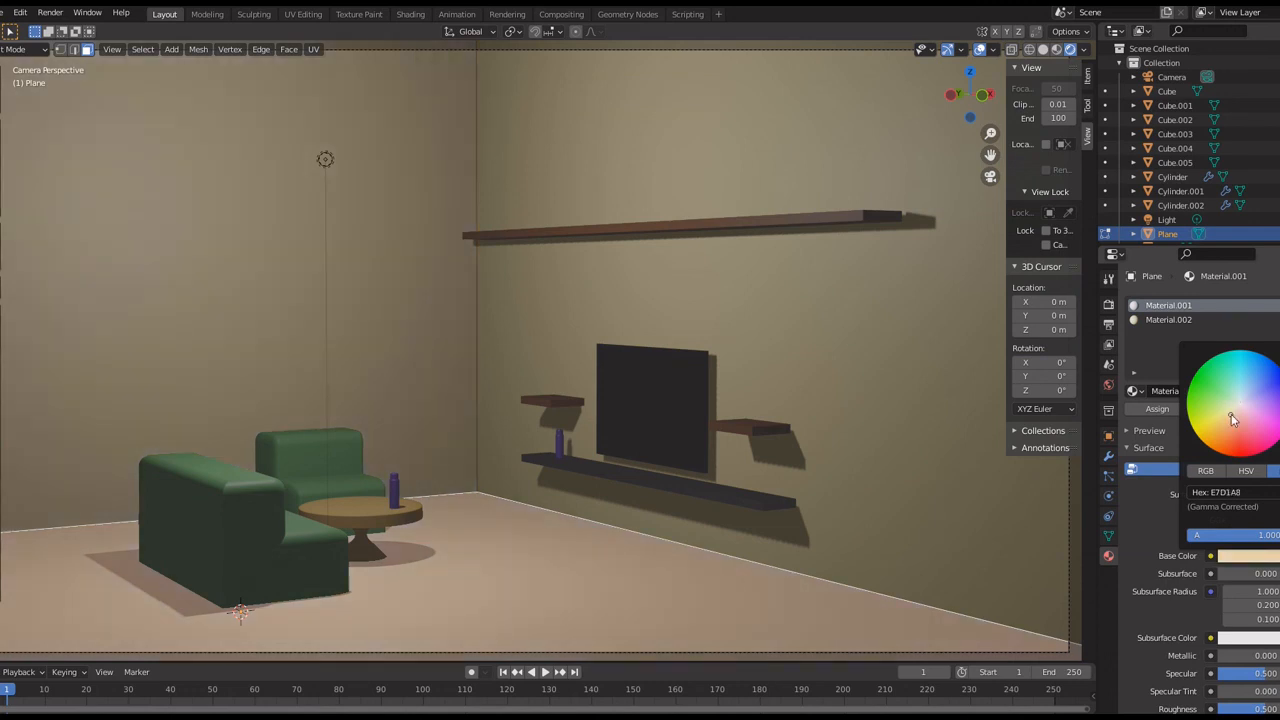
pyautogui.press('Tab')
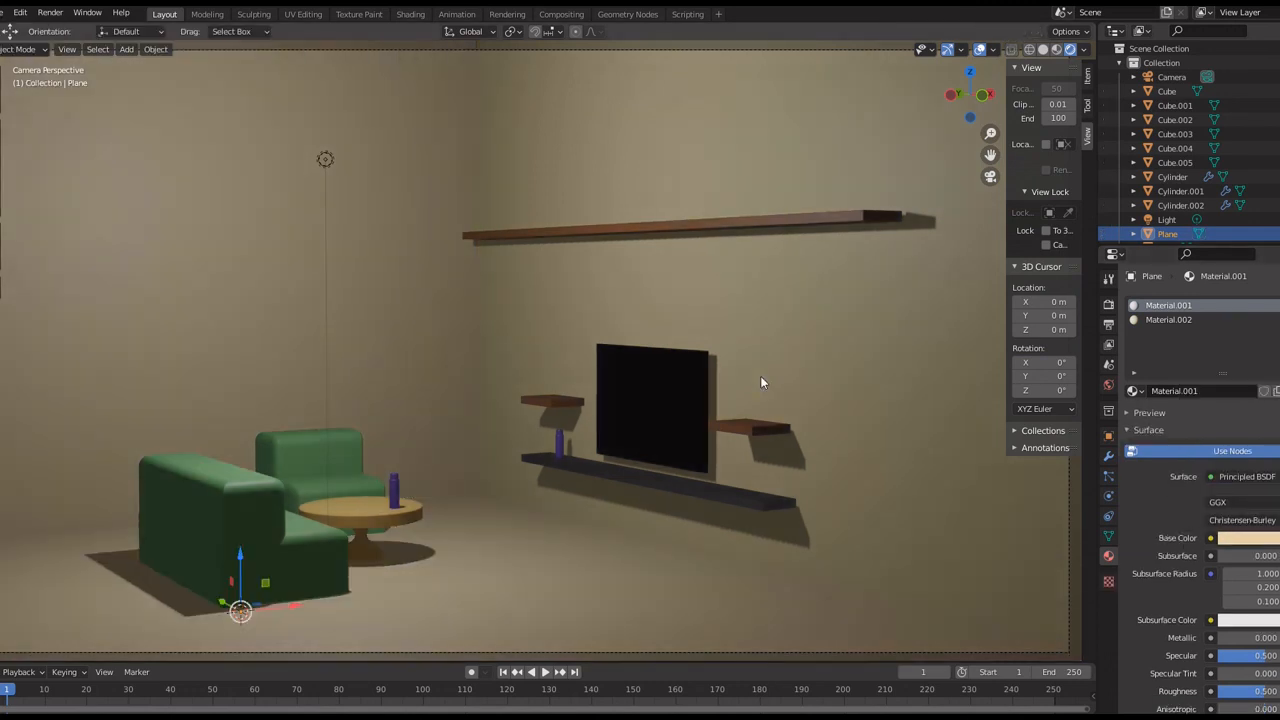
# - Select the room plane's second material, Material.002
pyautogui.click(1223, 320)
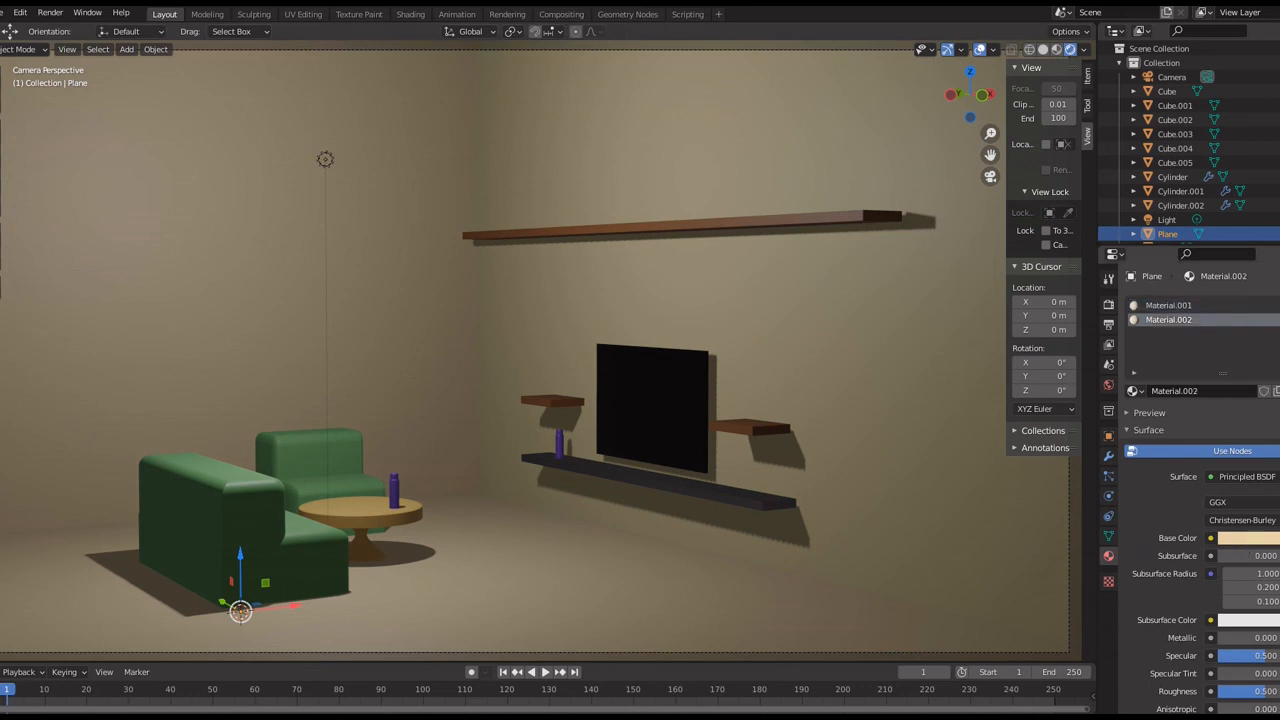